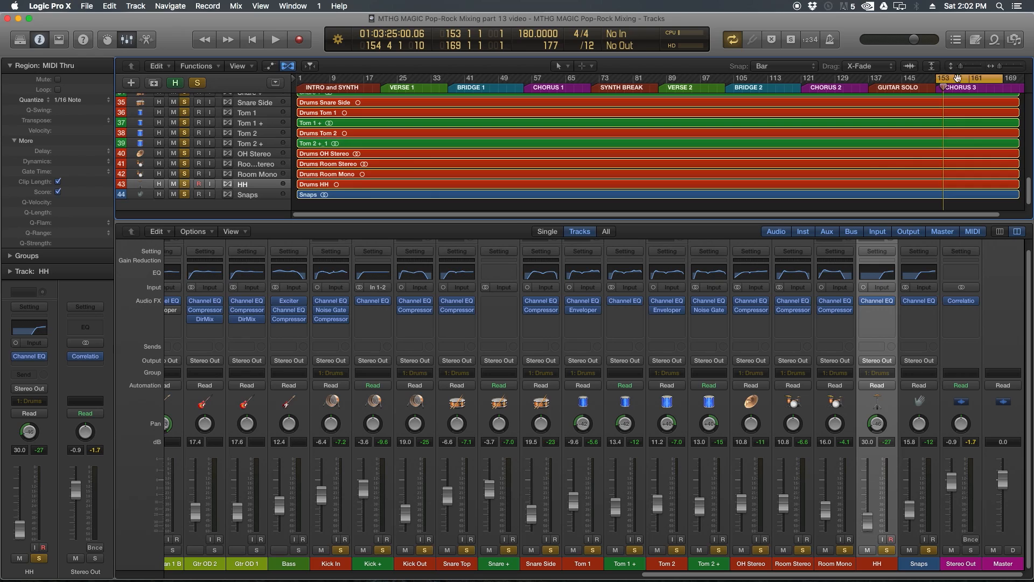
Play Chorus 3 with the Room Stereo channel at its current level and fully down, and set its fader to -7.8 dB
{"action": "key", "text": "space"}
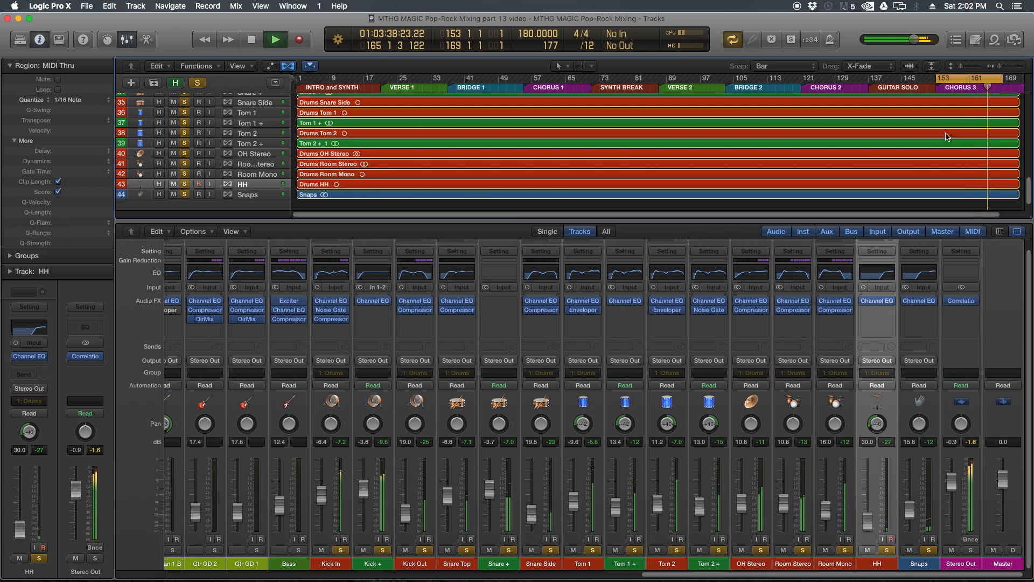
{"action": "key", "text": "space"}
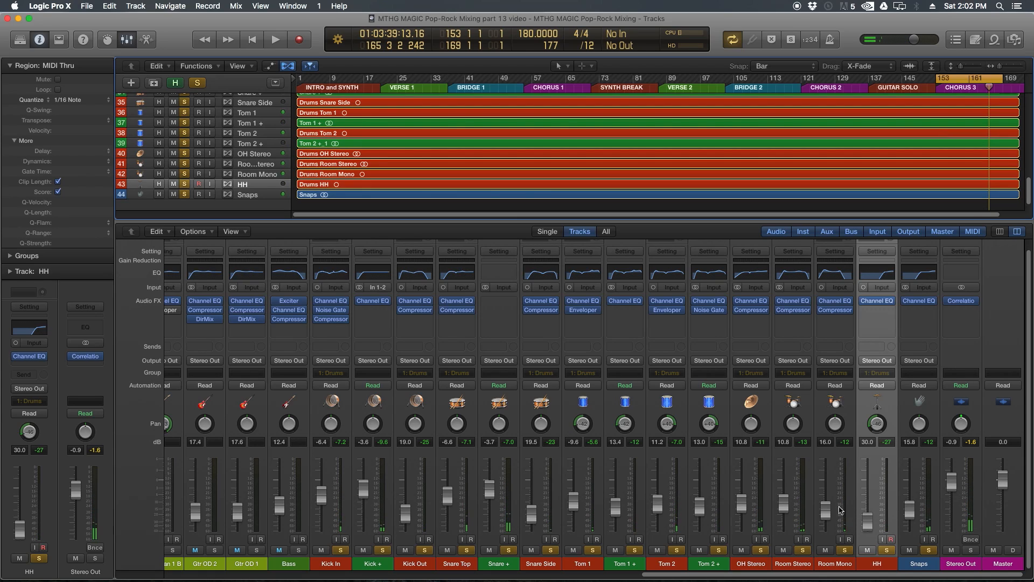
{"action": "mouse_move", "coordinate": [783, 503]}
{"action": "left_mouse_down"}
{"action": "mouse_move", "coordinate": [784, 492]}
{"action": "mouse_move", "coordinate": [784, 518]}
{"action": "mouse_move", "coordinate": [784, 480]}
{"action": "mouse_move", "coordinate": [783, 513]}
{"action": "left_mouse_up"}
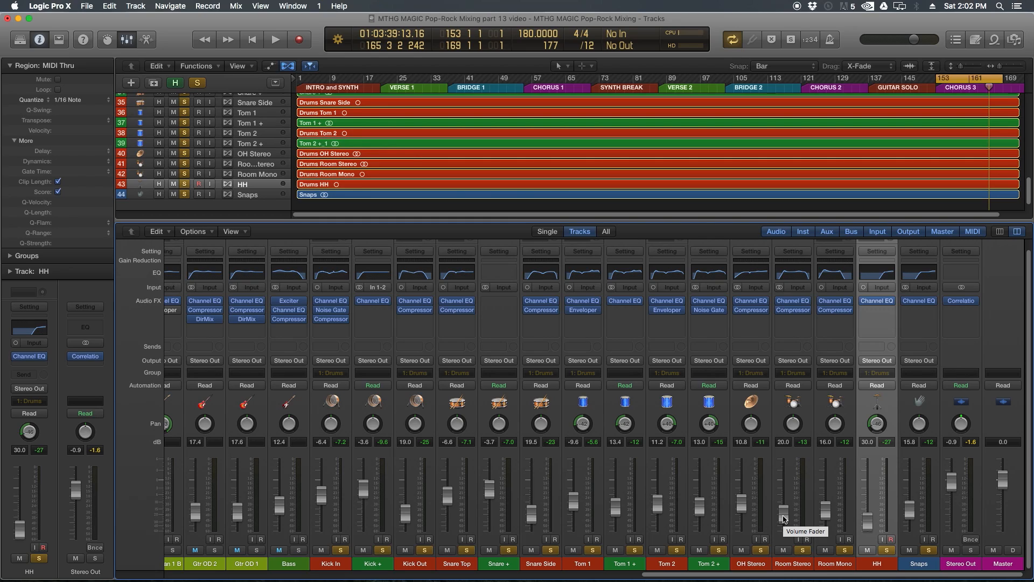
{"action": "mouse_move", "coordinate": [784, 514]}
{"action": "left_mouse_down"}
{"action": "mouse_move", "coordinate": [784, 487]}
{"action": "mouse_move", "coordinate": [784, 530]}
{"action": "left_mouse_up"}
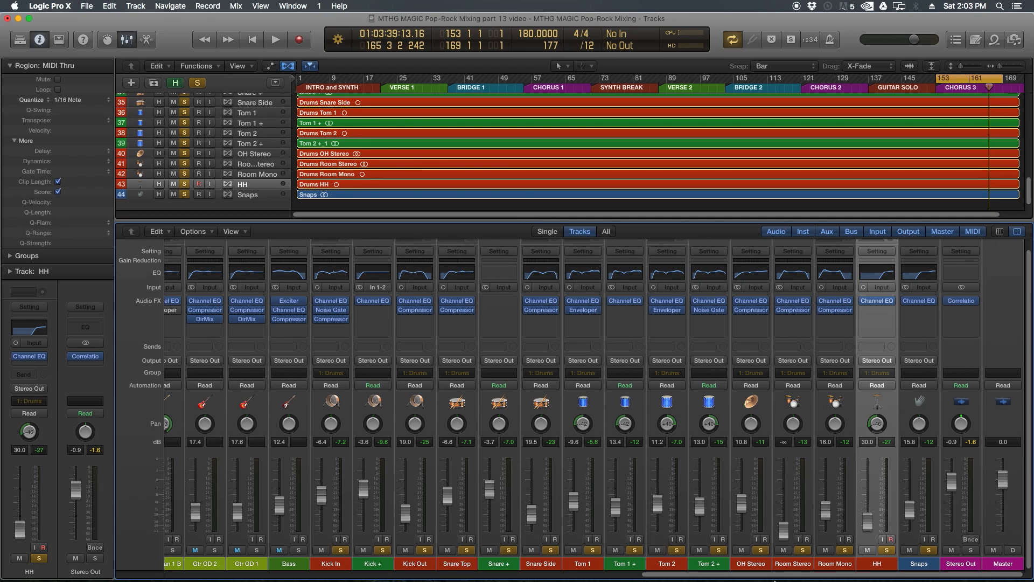
{"action": "key", "text": "space"}
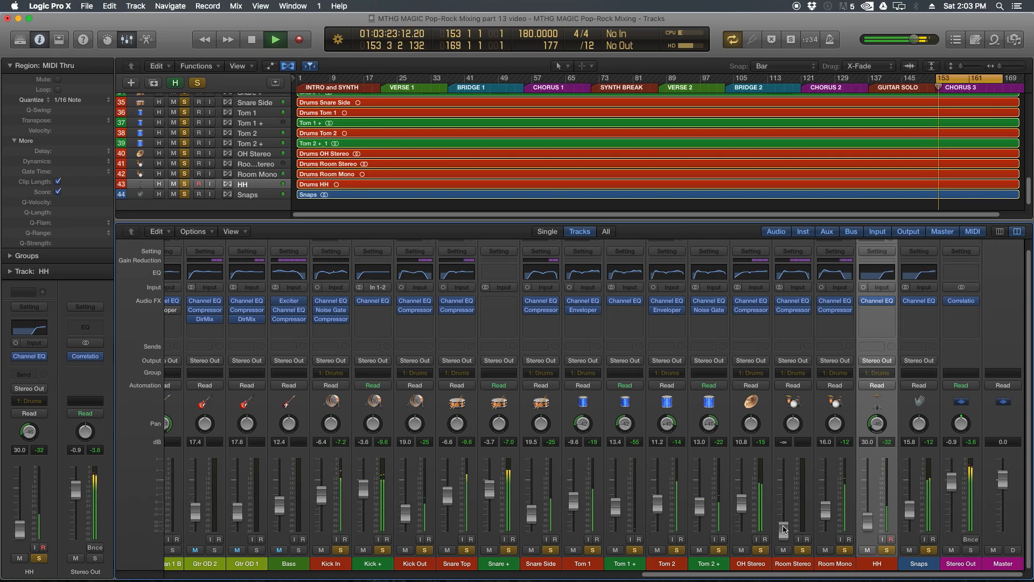
{"action": "left_click_drag", "start_coordinate": [783, 530], "coordinate": [784, 498]}
{"action": "key", "text": "space"}
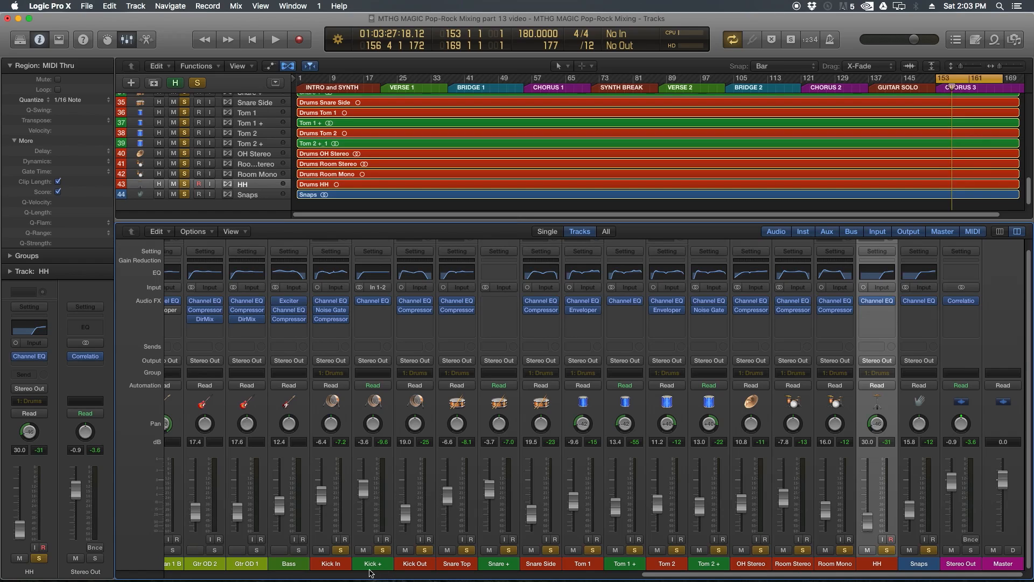
Add a Bus 1 send to all drum channels from Kick In through Snaps at once
{"action": "left_click", "coordinate": [337, 564]}
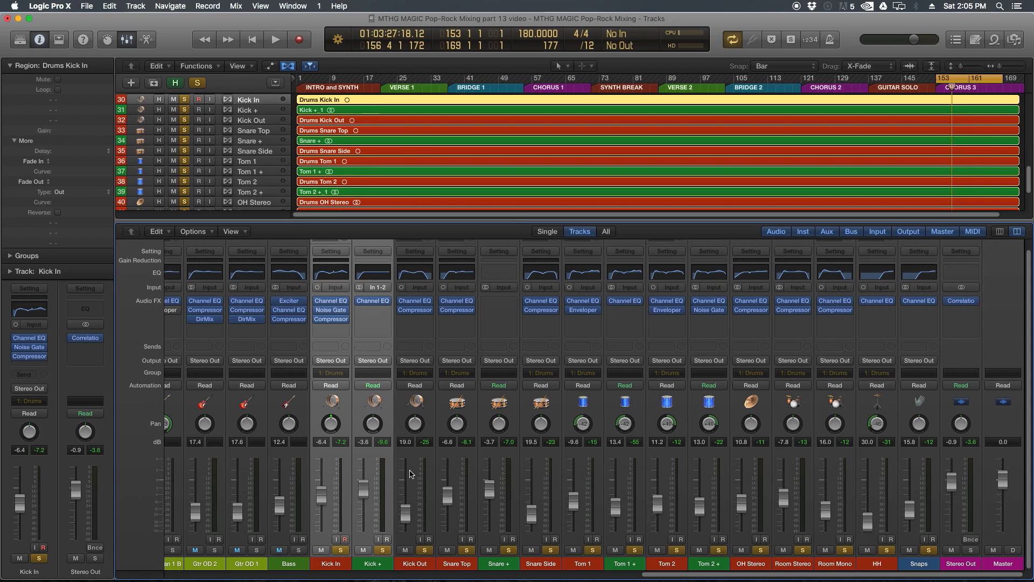
{"action": "left_click_drag", "start_coordinate": [345, 564], "coordinate": [905, 543]}
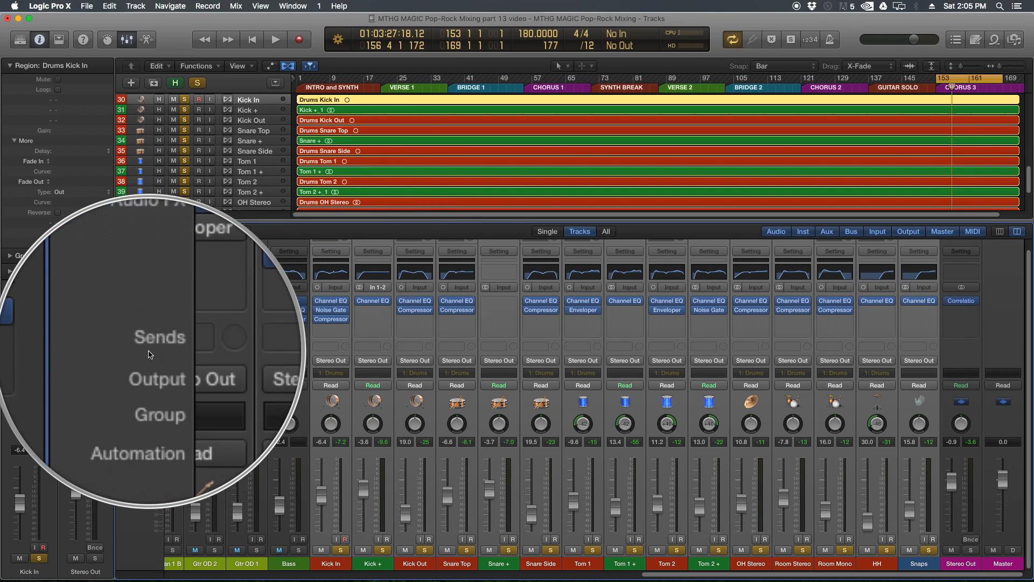
{"action": "left_click", "coordinate": [335, 347]}
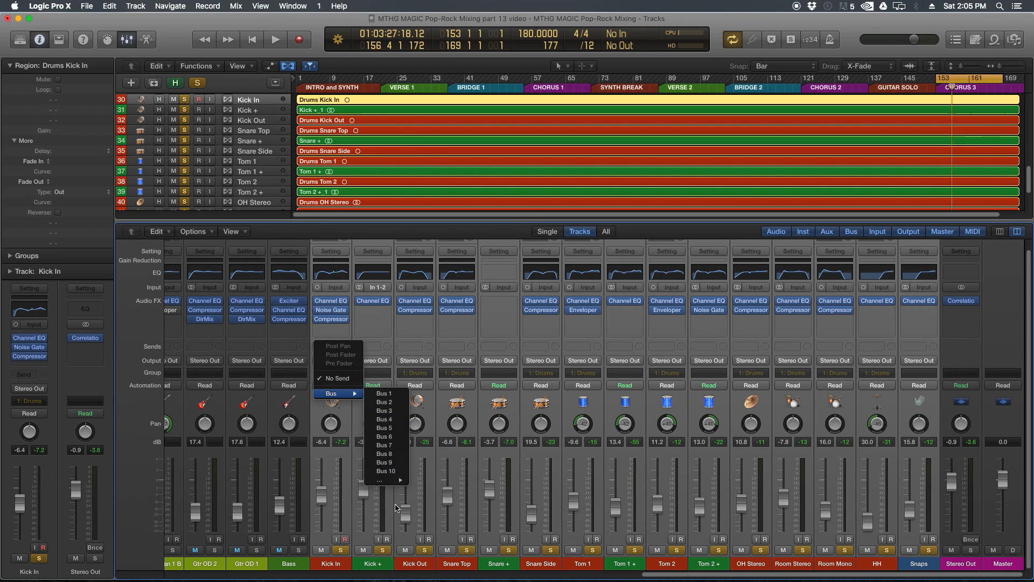
{"action": "left_click", "coordinate": [390, 399]}
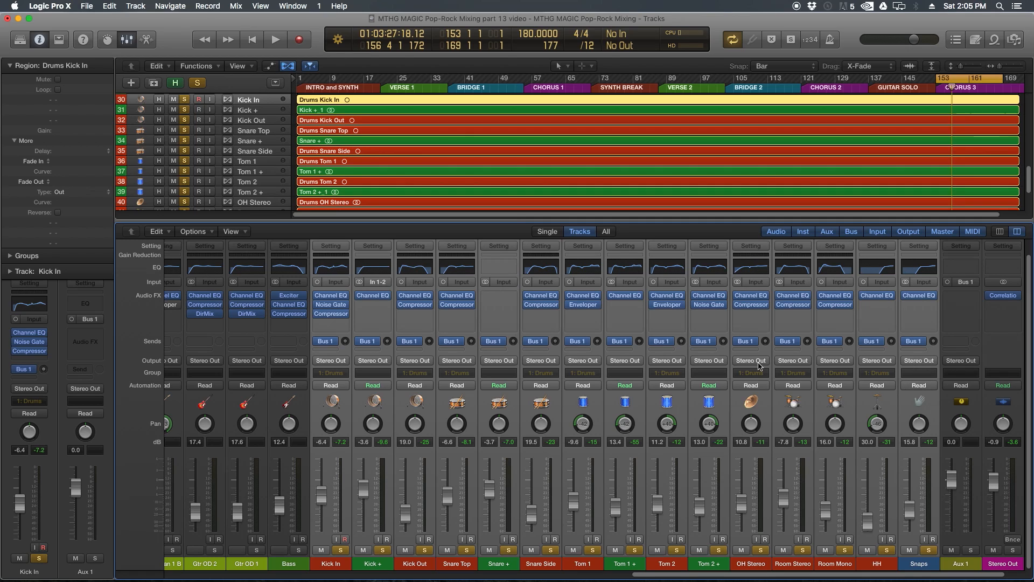
{"action": "left_click", "coordinate": [328, 349]}
{"action": "left_click", "coordinate": [338, 343]}
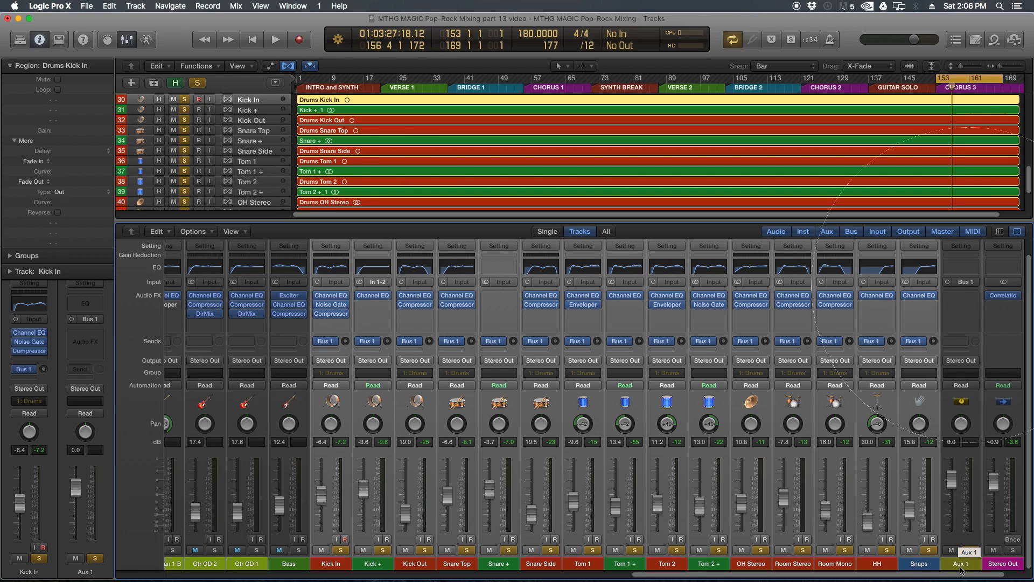
Play the drums to check the signal reaching Aux 1, and raise the Bus 1 send level on all selected drum channels
{"action": "key", "text": "space"}
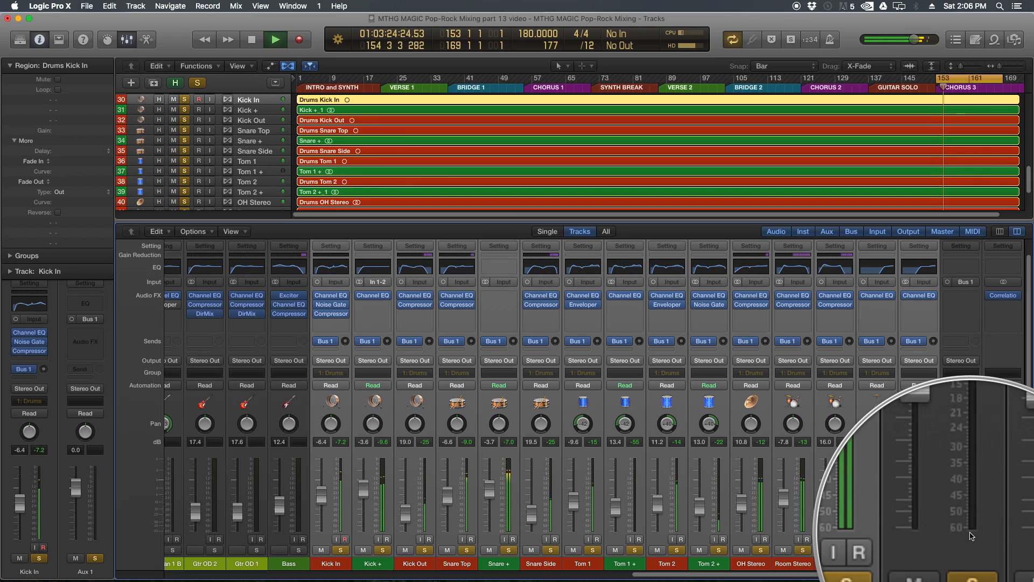
{"action": "key", "text": "space"}
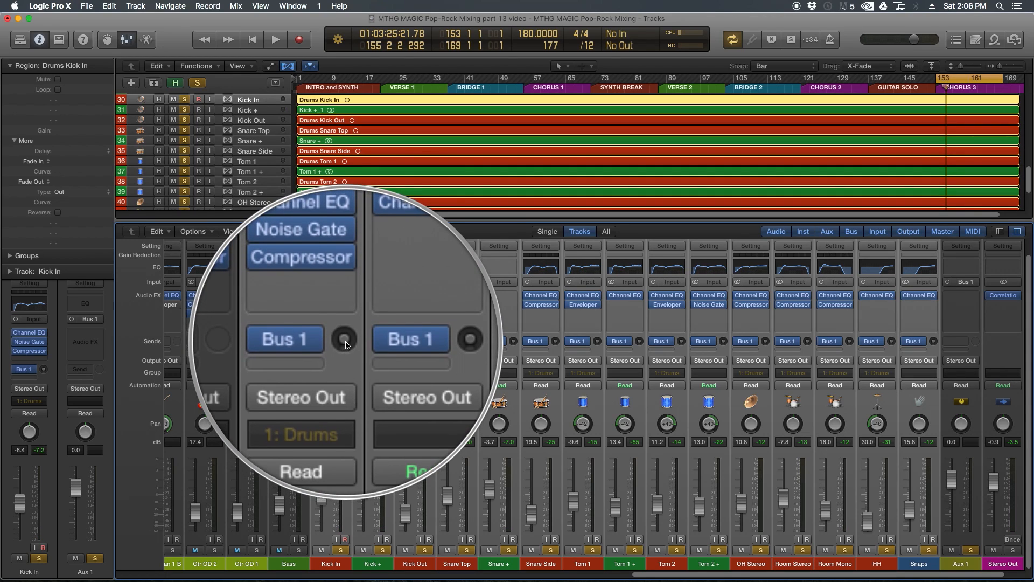
{"action": "left_click_drag", "start_coordinate": [347, 345], "coordinate": [346, 354]}
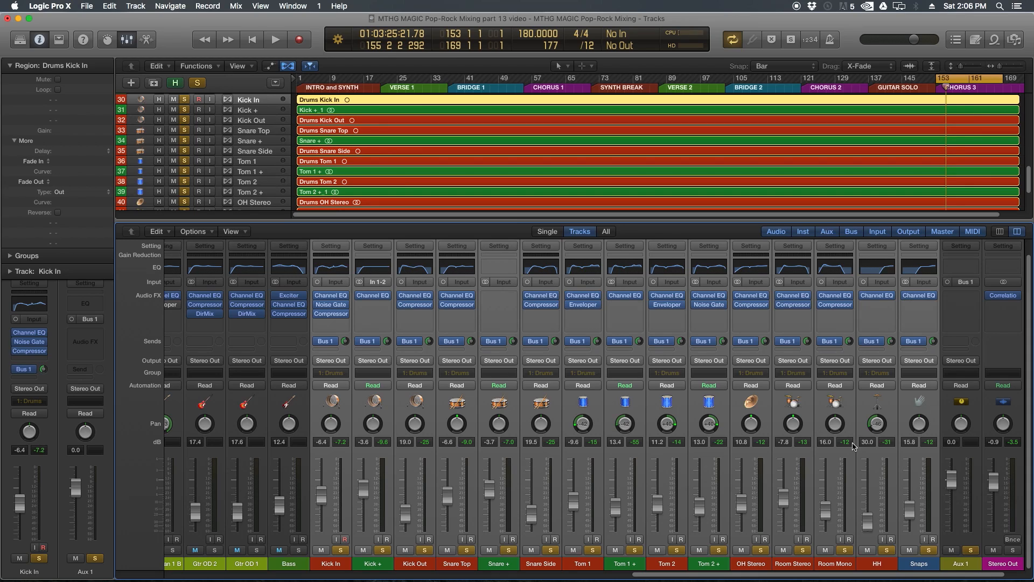
Switch the Aux 1 channel's input format to stereo and rename the channel as Drum Verb
{"action": "left_click", "coordinate": [948, 284]}
{"action": "left_click", "coordinate": [956, 550]}
{"action": "left_click", "coordinate": [959, 564]}
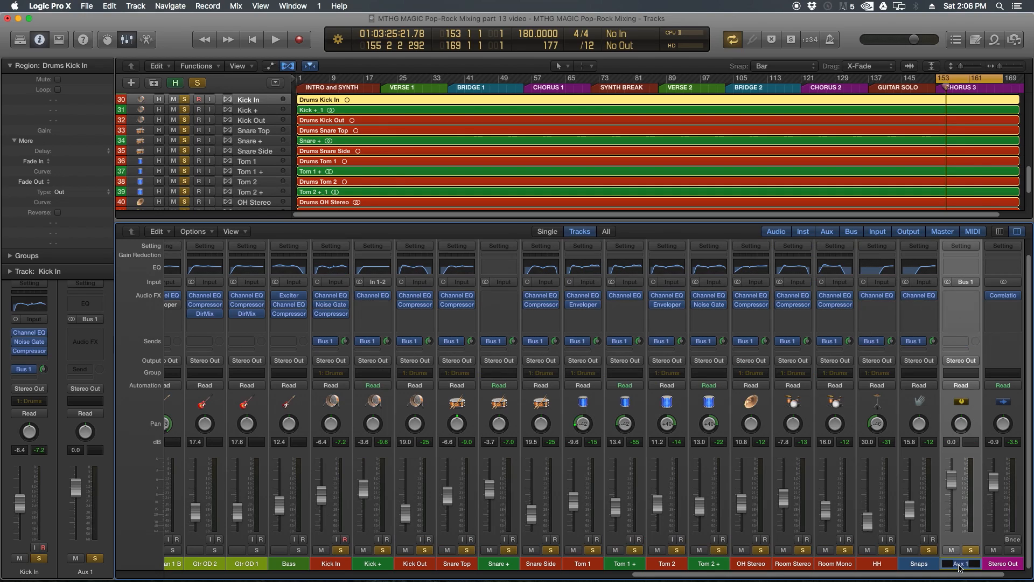
{"action": "double_click", "coordinate": [959, 564]}
{"action": "type", "text": "Drum Verb"}
{"action": "key", "text": "Return"}
Check the Drum Verb channel's signal during playback, turning off solo on Kick In through Snaps to hear the return alone
{"action": "key", "text": "space"}
{"action": "key", "text": "space"}
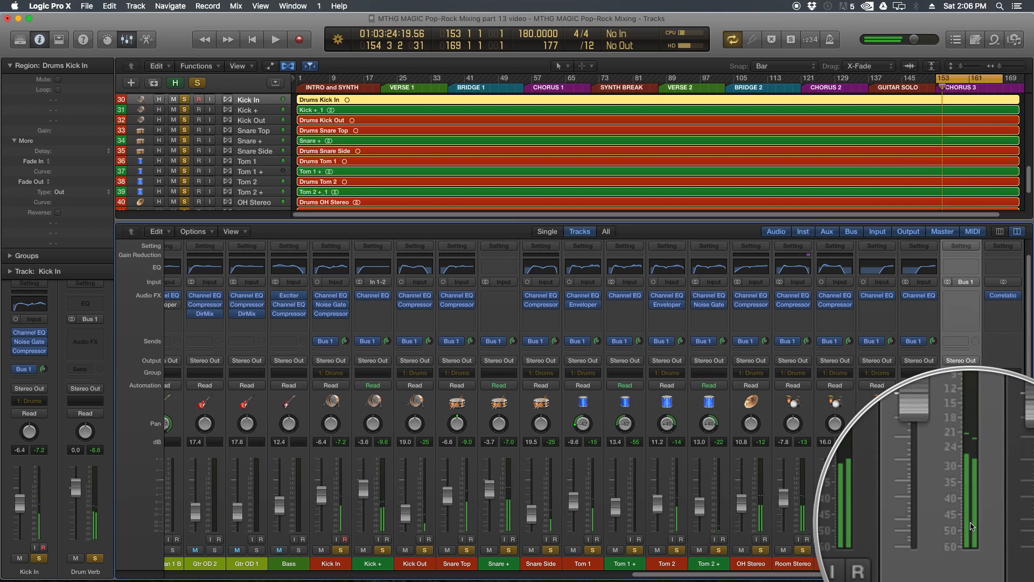
{"action": "left_click_drag", "start_coordinate": [343, 564], "coordinate": [947, 562]}
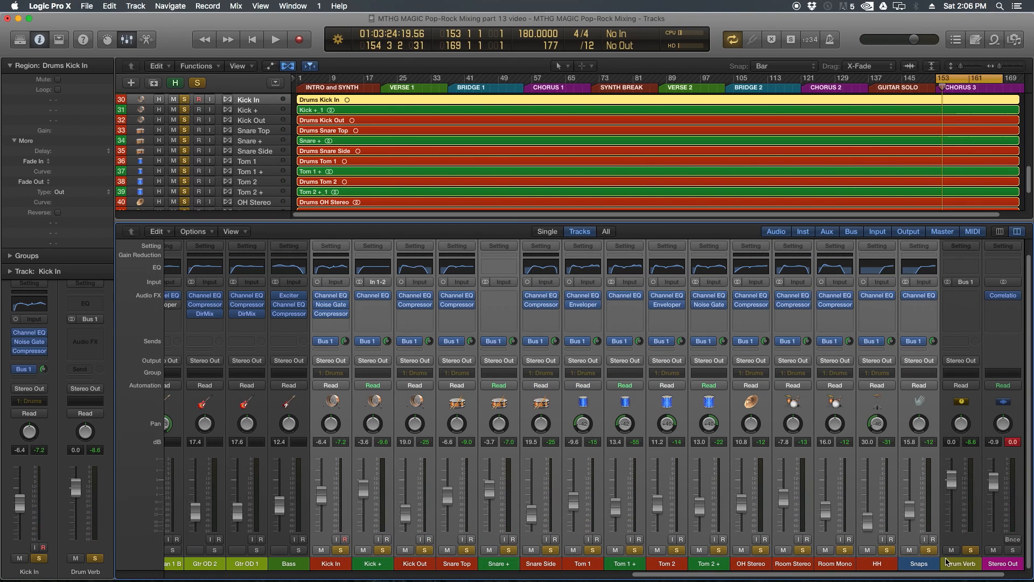
{"action": "left_click", "coordinate": [933, 550]}
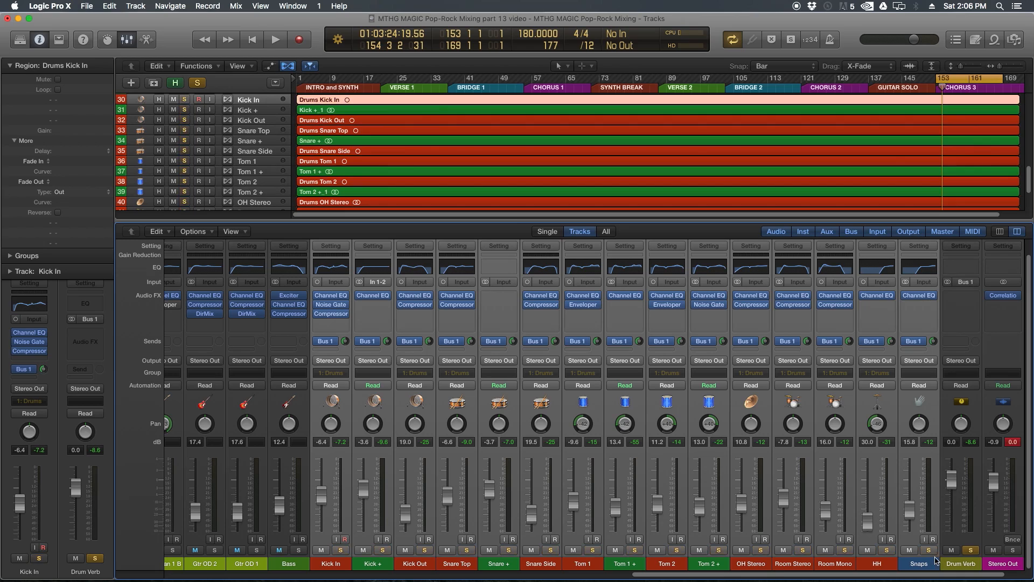
{"action": "left_click", "coordinate": [964, 564]}
{"action": "key", "text": "space"}
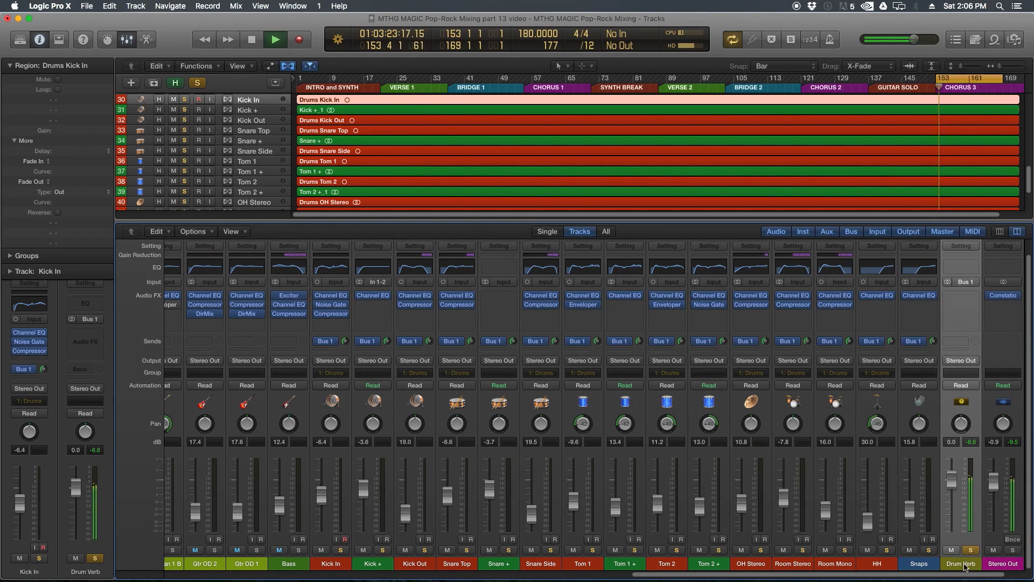
{"action": "key", "text": "space"}
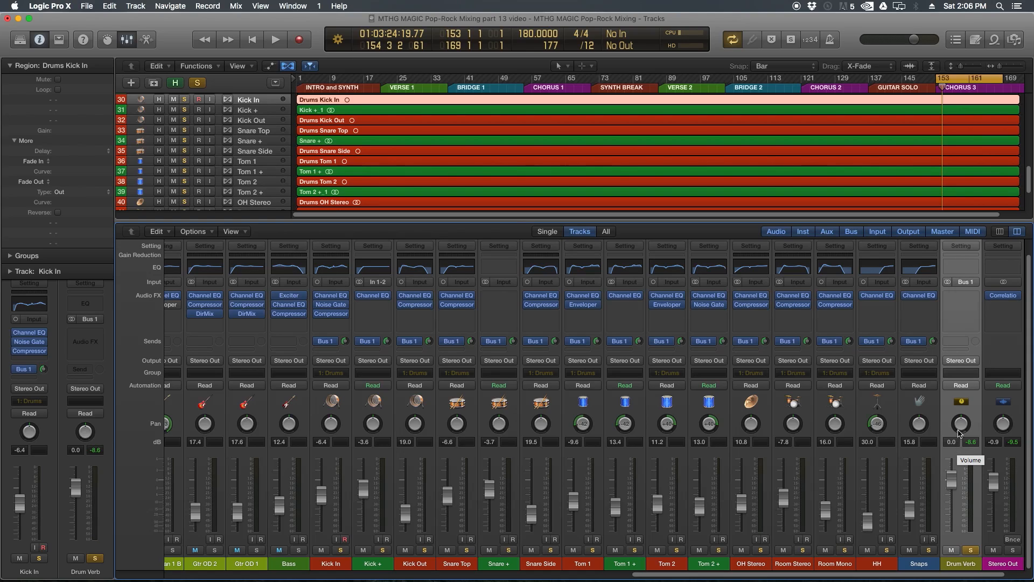
Insert a stereo Space Designer reverb on the Drum Verb channel and raise its Rev output level
{"action": "left_click", "coordinate": [961, 299]}
{"action": "mouse_move", "coordinate": [958, 399]}
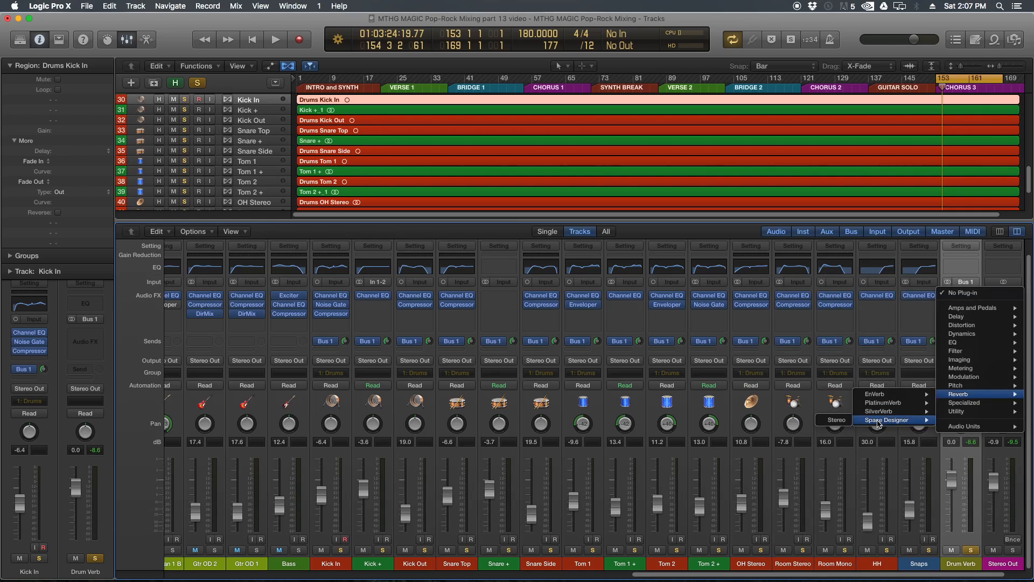
{"action": "left_click", "coordinate": [848, 423]}
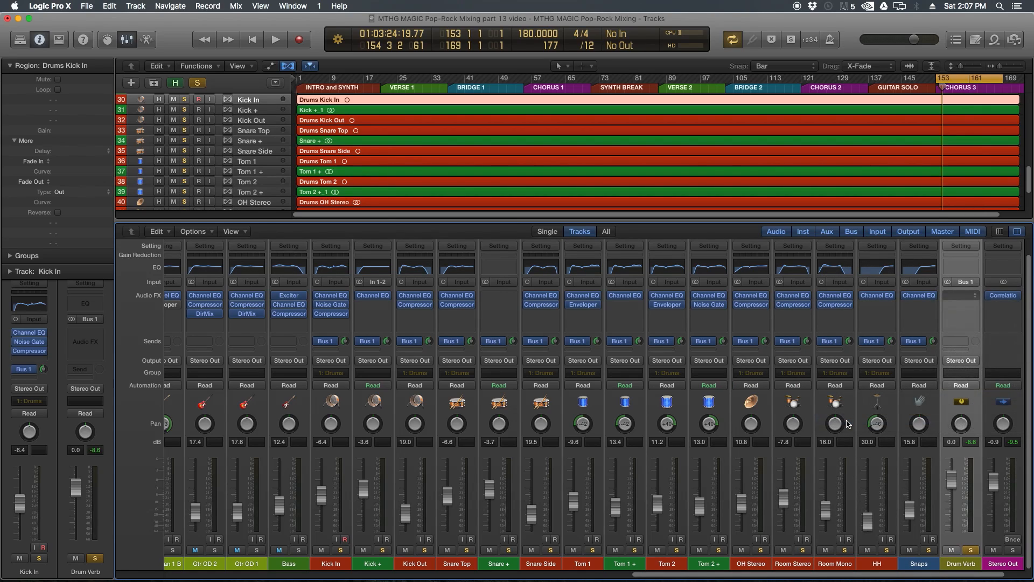
{"action": "left_click_drag", "start_coordinate": [349, 56], "coordinate": [690, 178]}
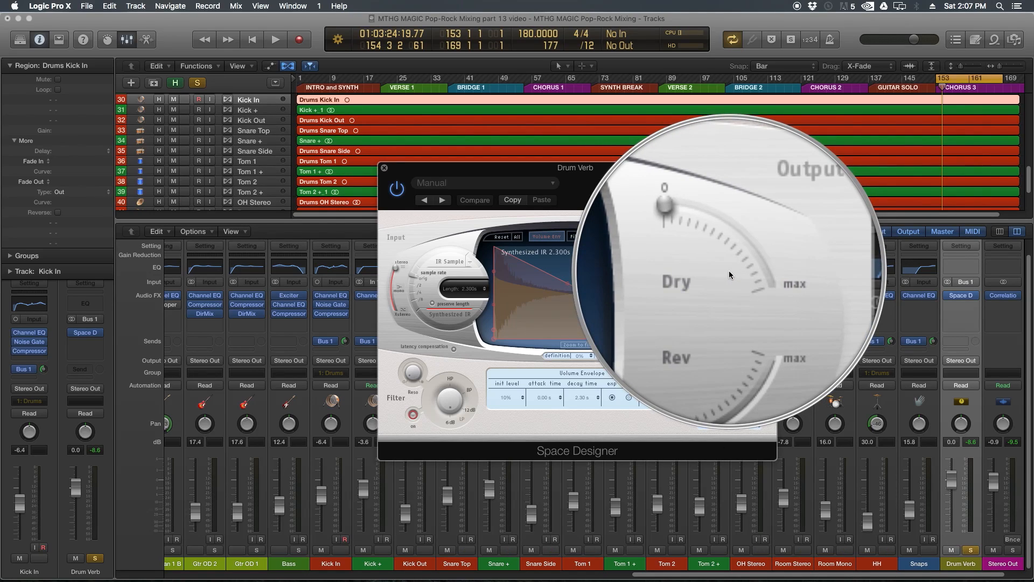
{"action": "left_click_drag", "start_coordinate": [720, 327], "coordinate": [732, 325]}
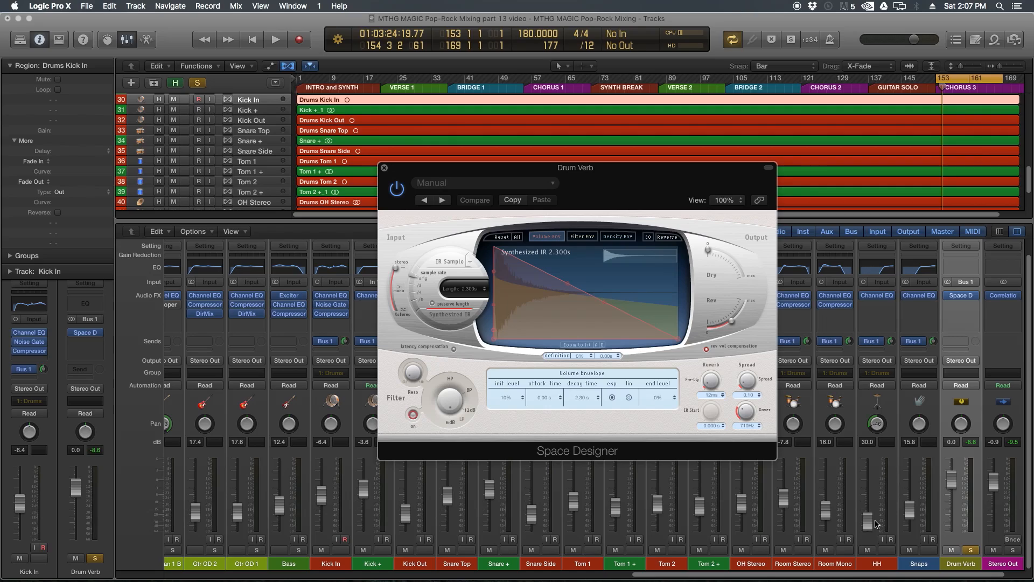
Play Chorus 3 to listen to the Drum Verb reverb return on its own
{"action": "key", "text": "s"}
{"action": "key", "text": "space"}
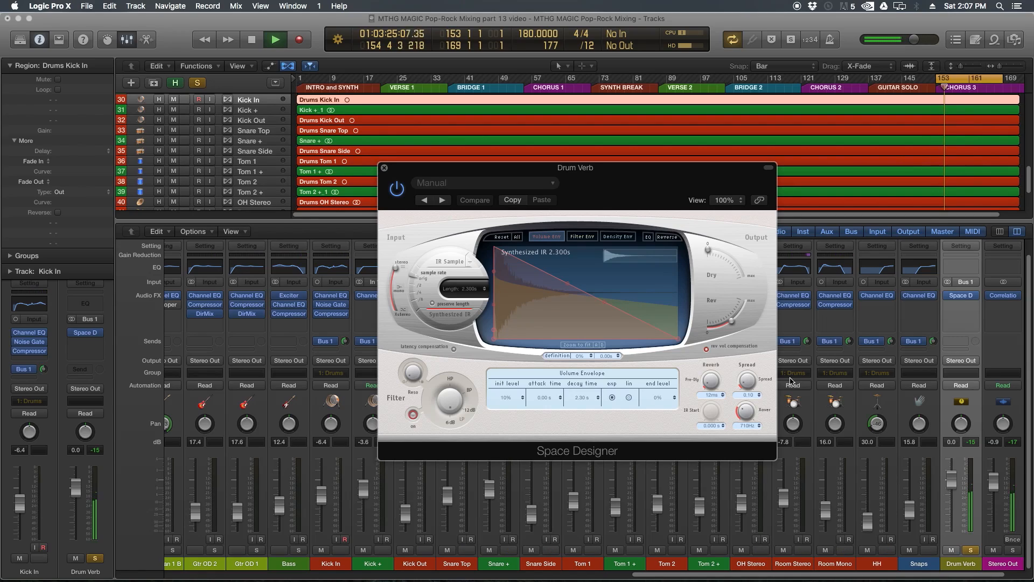
{"action": "key", "text": "s"}
{"action": "key", "text": "space"}
{"action": "key", "text": "s"}
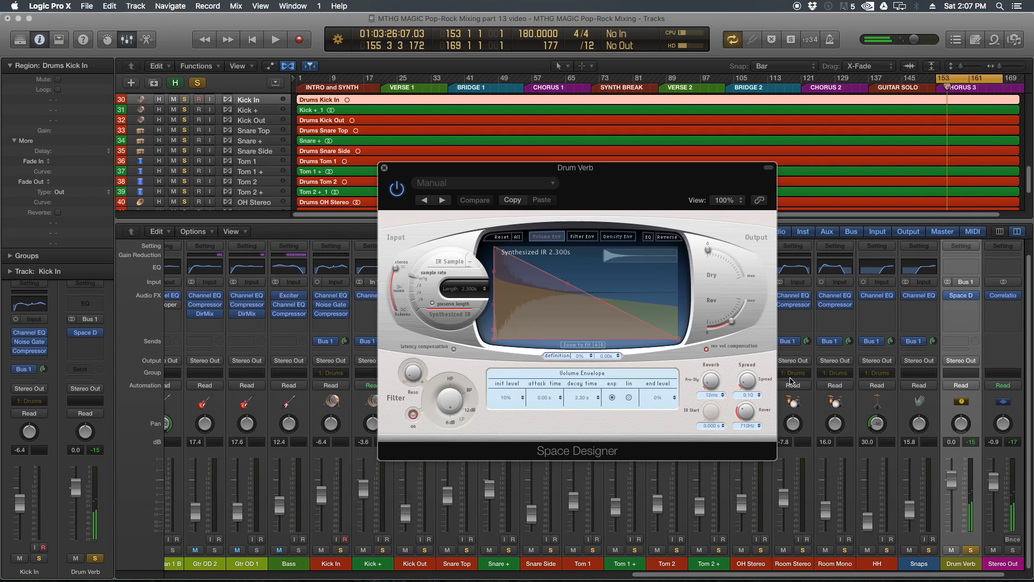
{"action": "key", "text": "s"}
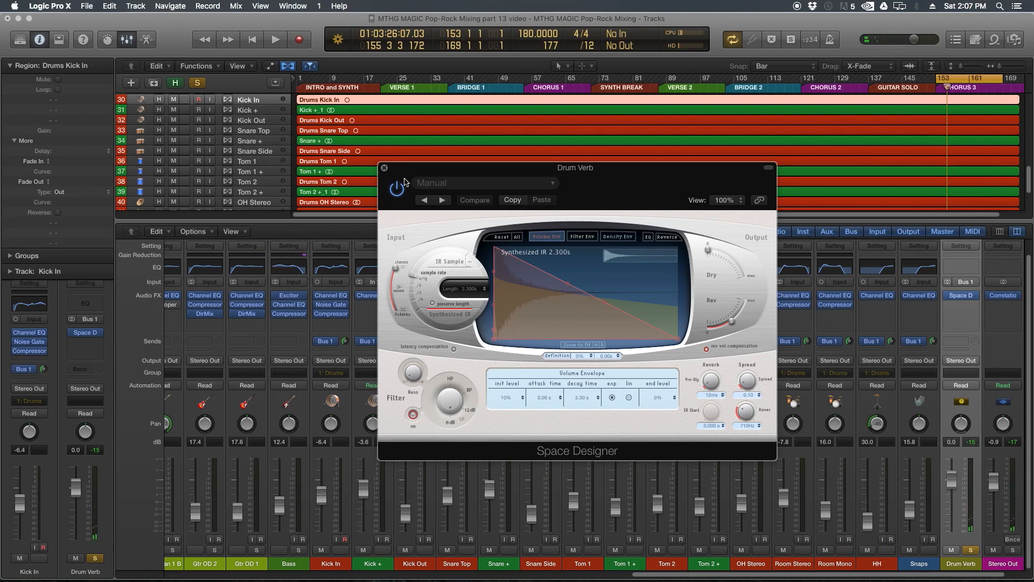
Load Space Designer's 1.8s Drum Plate preset from the medium-space plate reverbs and adjust its Rev output level
{"action": "left_click", "coordinate": [429, 183]}
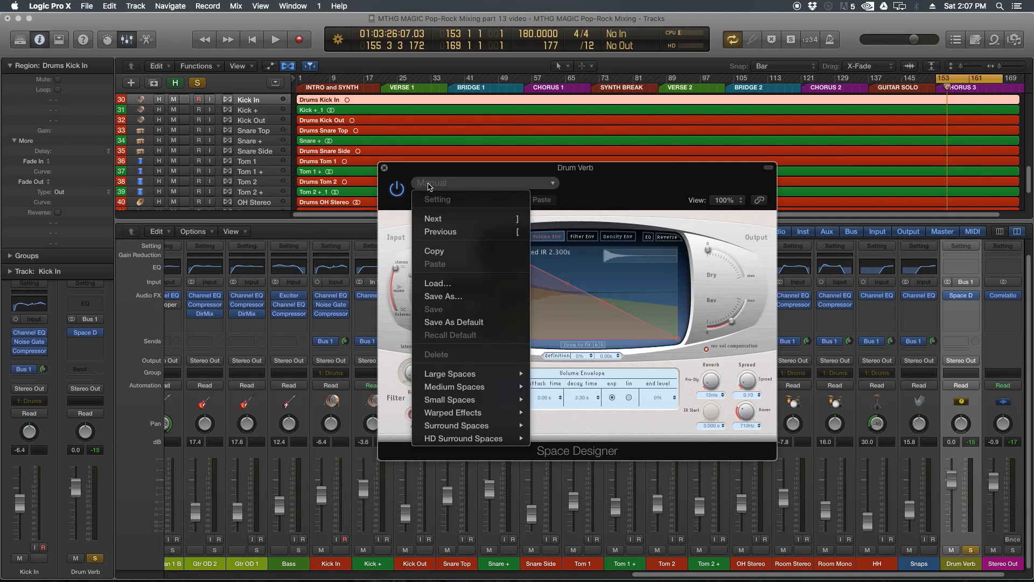
{"action": "mouse_move", "coordinate": [478, 388]}
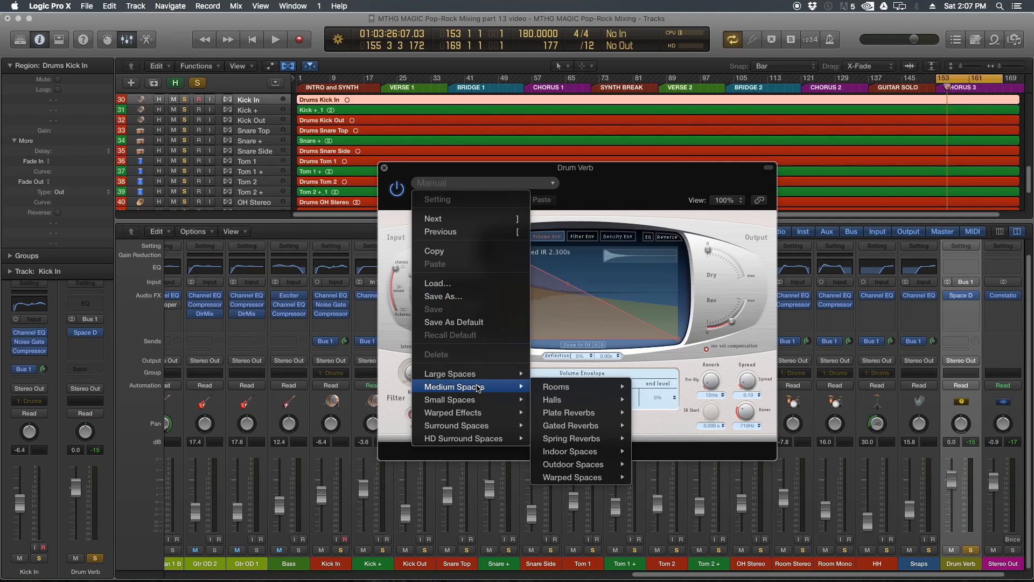
{"action": "mouse_move", "coordinate": [602, 412]}
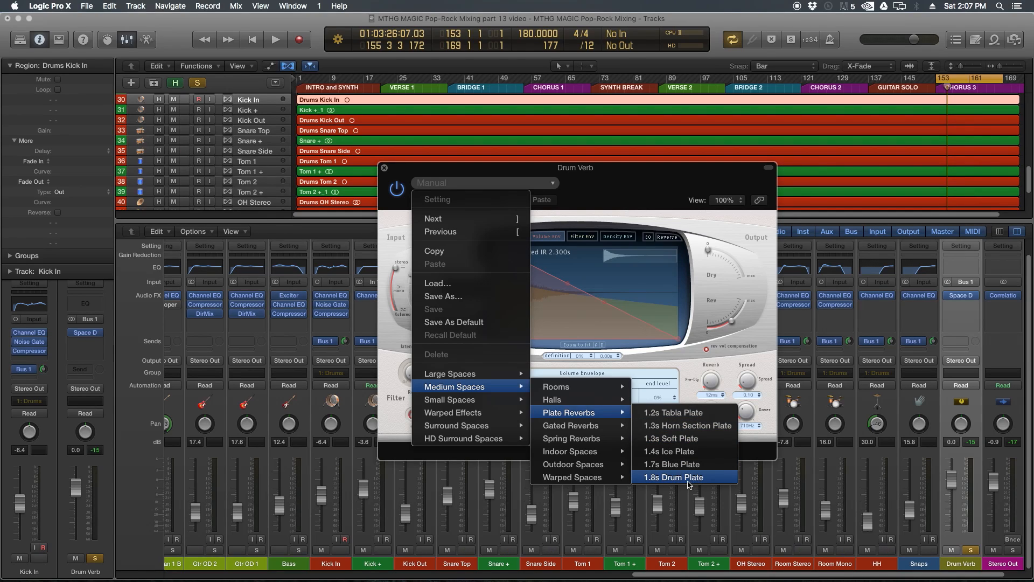
{"action": "left_click", "coordinate": [690, 481]}
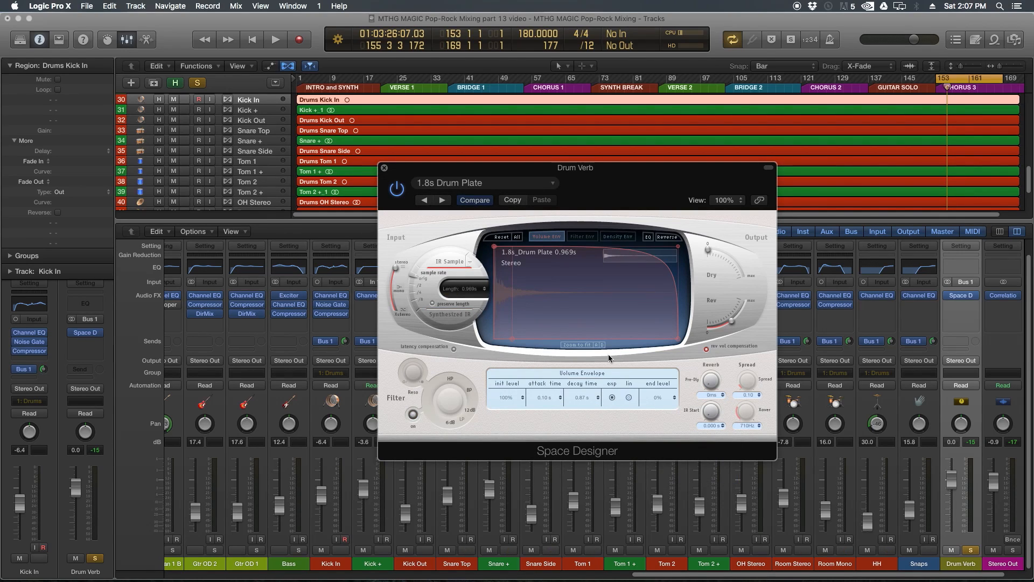
{"action": "left_click_drag", "start_coordinate": [733, 321], "coordinate": [736, 326]}
{"action": "left_click", "coordinate": [384, 169]}
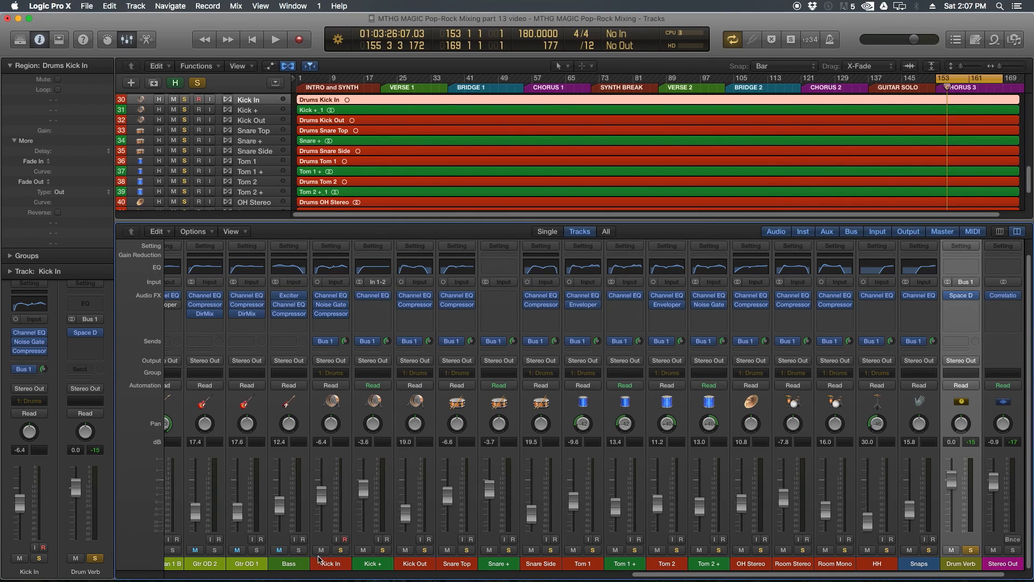
Solo all drum channels from Kick In through Snaps again alongside Drum Verb
{"action": "left_click_drag", "start_coordinate": [326, 561], "coordinate": [932, 556]}
{"action": "left_click", "coordinate": [929, 551]}
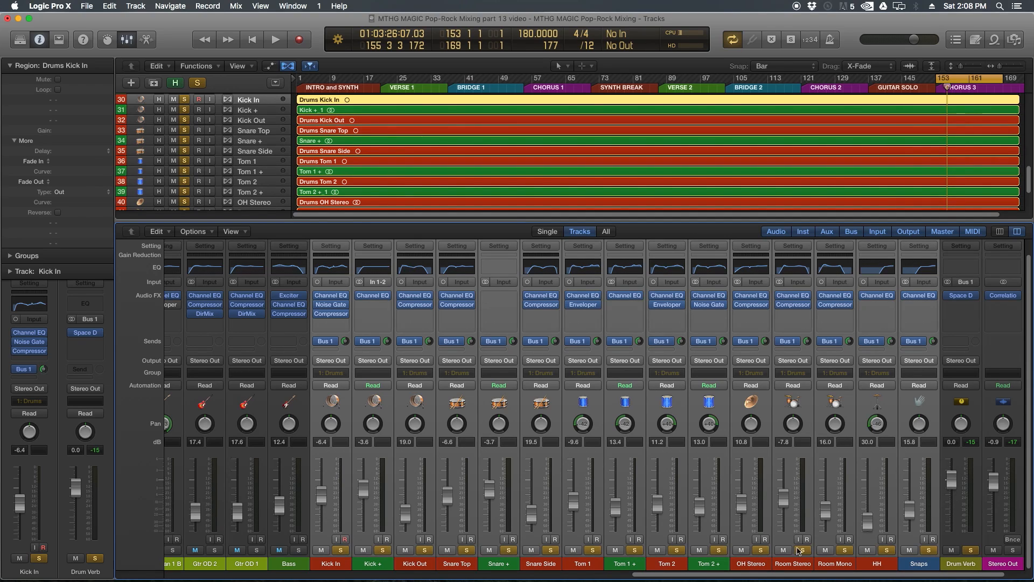
Select the Kick In, Kick + and Kick Out channels and lower their Bus 1 reverb send levels together
{"action": "left_click", "coordinate": [754, 564]}
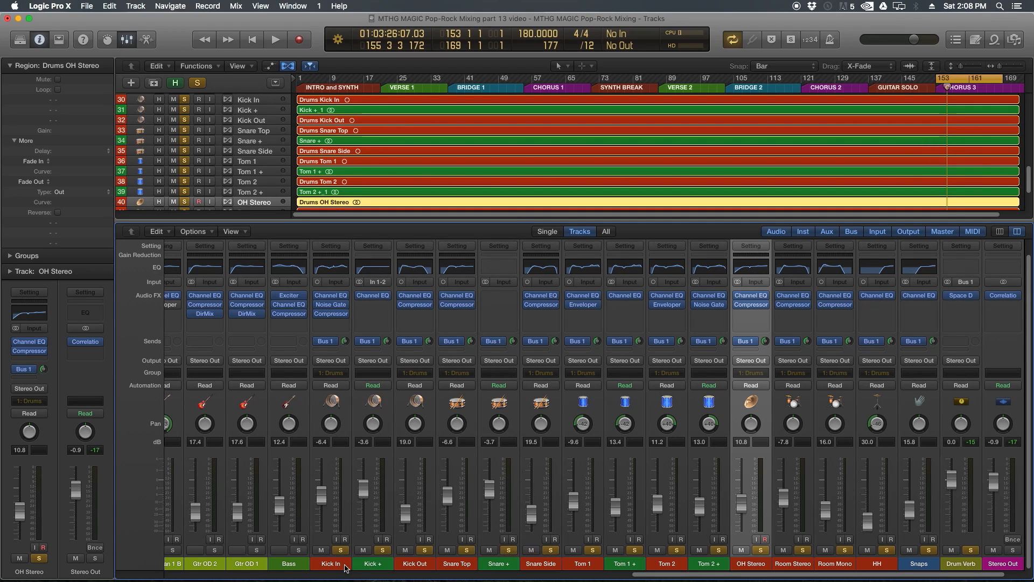
{"action": "left_click_drag", "start_coordinate": [342, 567], "coordinate": [409, 564]}
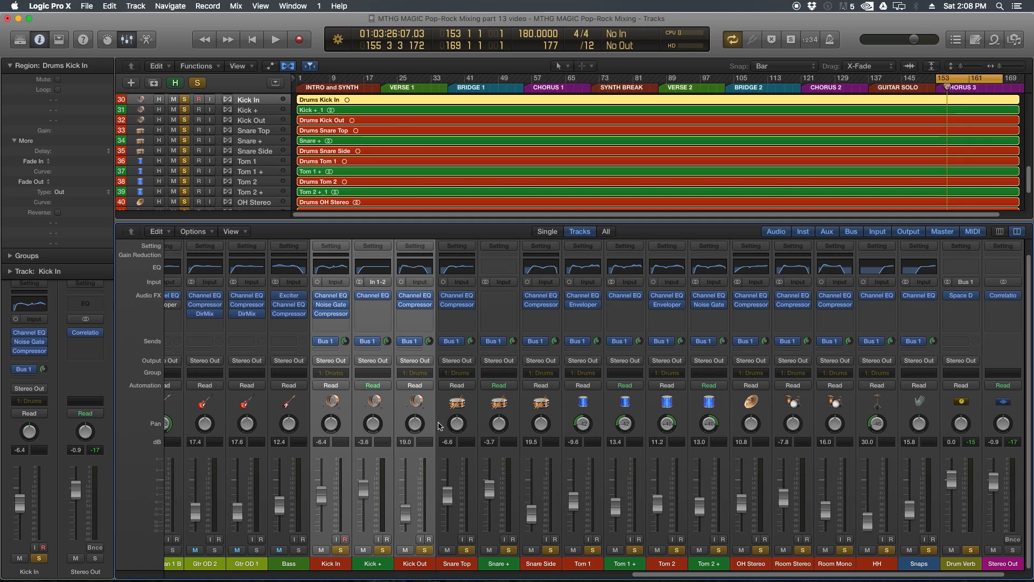
{"action": "left_click_drag", "start_coordinate": [430, 341], "coordinate": [429, 383]}
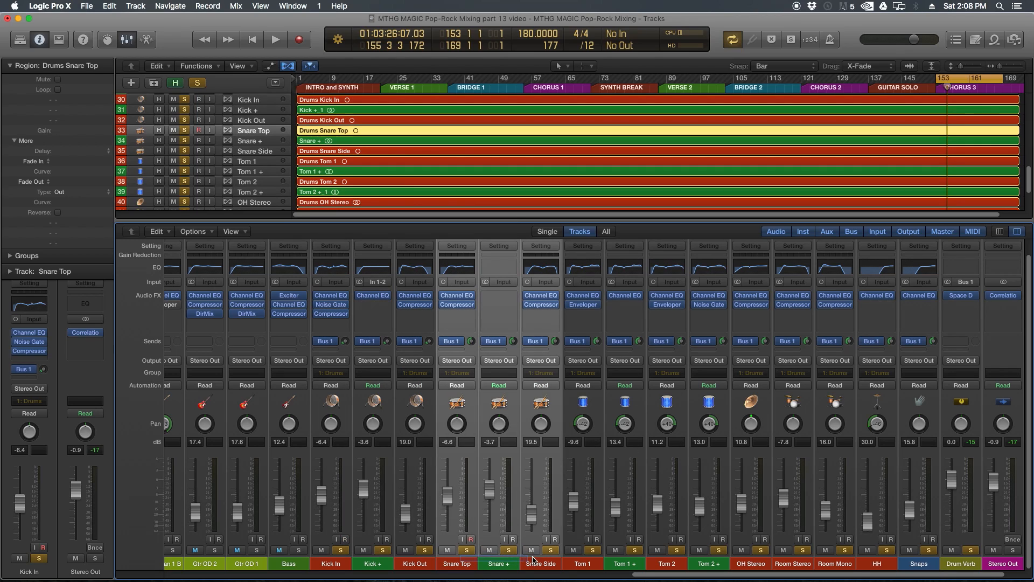
Lower the Bus 1 reverb send levels of the OH Stereo, Room Stereo, Room Mono and HH channels together
{"action": "left_click", "coordinate": [462, 563]}
{"action": "left_click", "coordinate": [751, 564]}
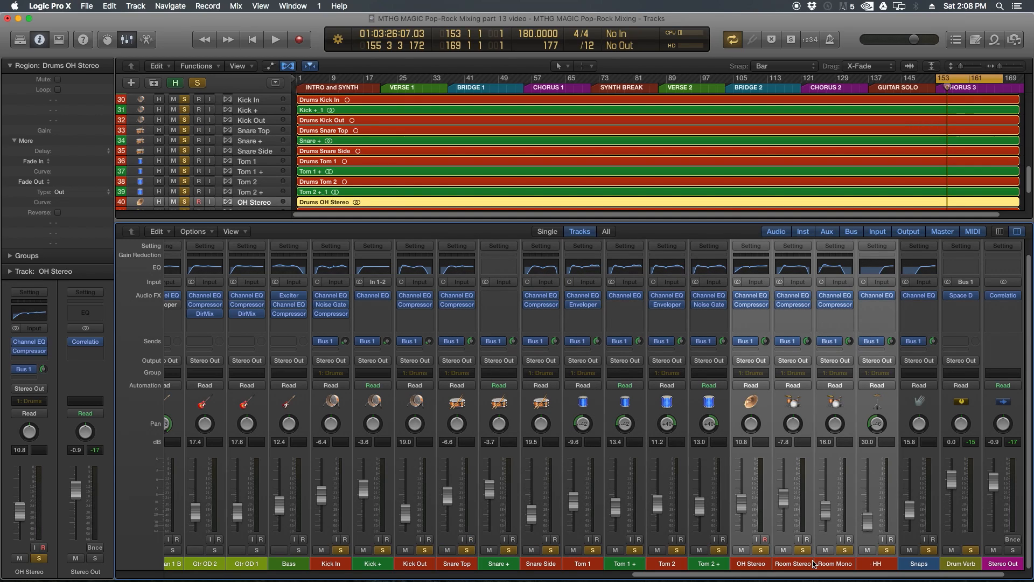
{"action": "left_click", "coordinate": [767, 353]}
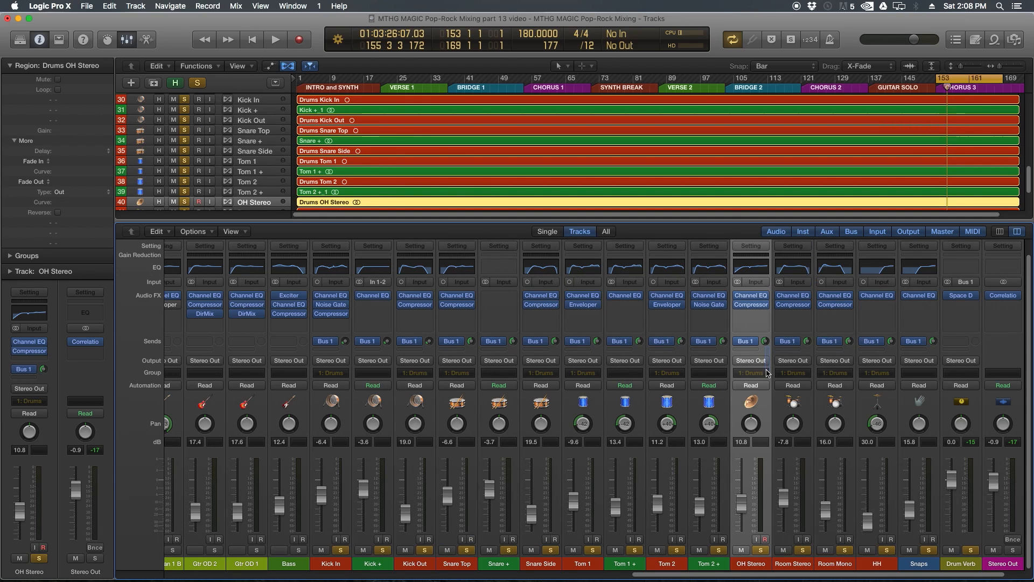
{"action": "left_click", "coordinate": [869, 535]}
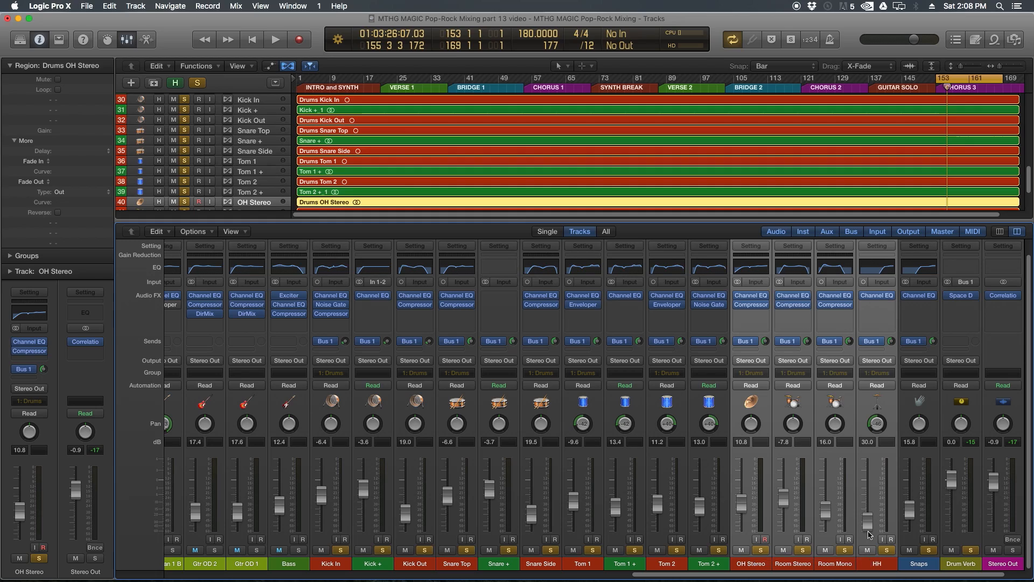
{"action": "left_click", "coordinate": [893, 347]}
Play Chorus 3 with the drums and Drum Verb soloed, and again after taking Drum Verb out of solo
{"action": "key", "text": "space"}
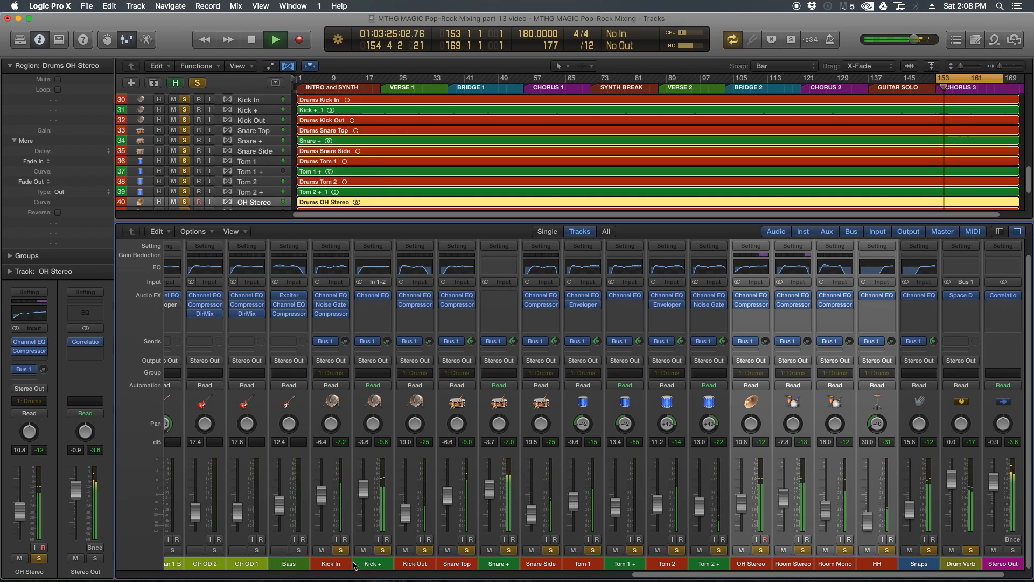
{"action": "key", "text": "space"}
{"action": "left_click", "coordinate": [972, 550]}
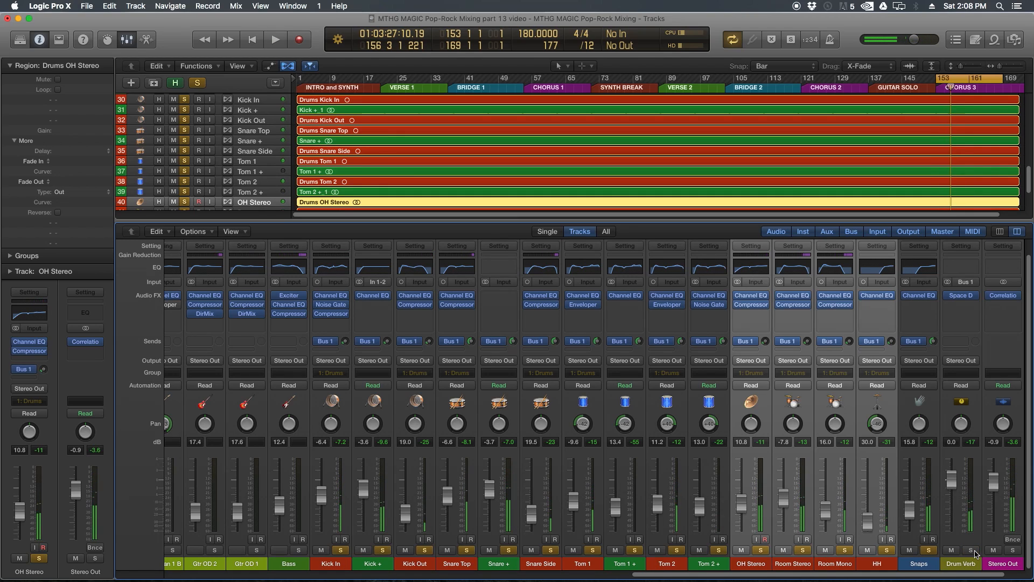
{"action": "key", "text": "space"}
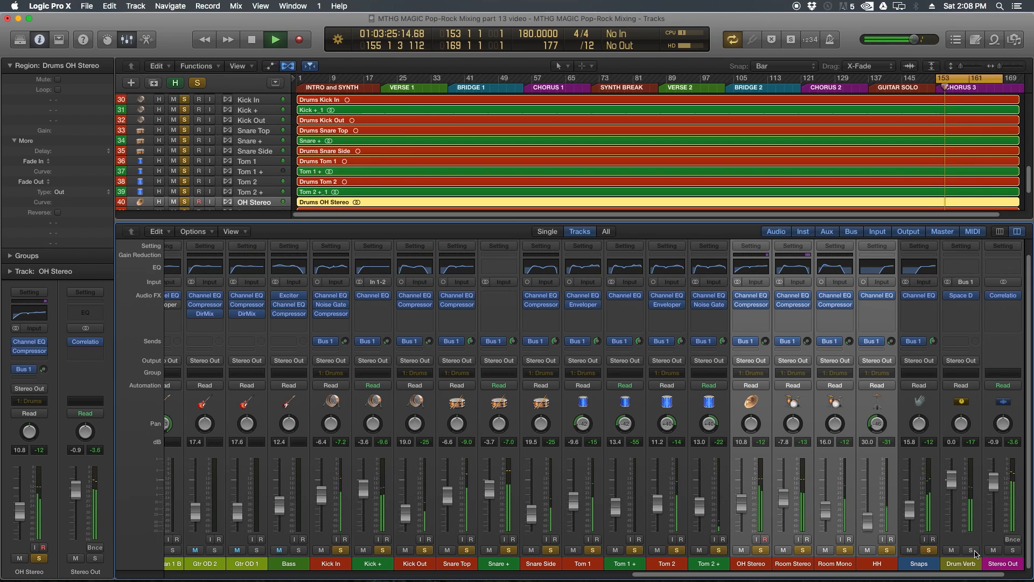
{"action": "key", "text": "space"}
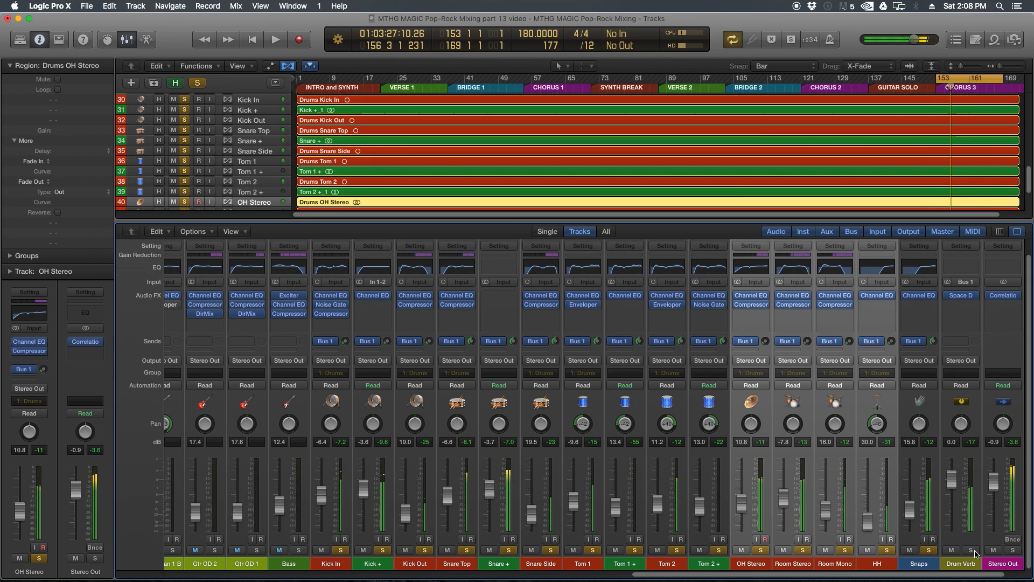
Take all drum channels from Kick In through Snaps out of solo and play Chorus 3 with only Drum Verb soloed
{"action": "left_click_drag", "start_coordinate": [331, 563], "coordinate": [918, 564]}
{"action": "left_click", "coordinate": [929, 551]}
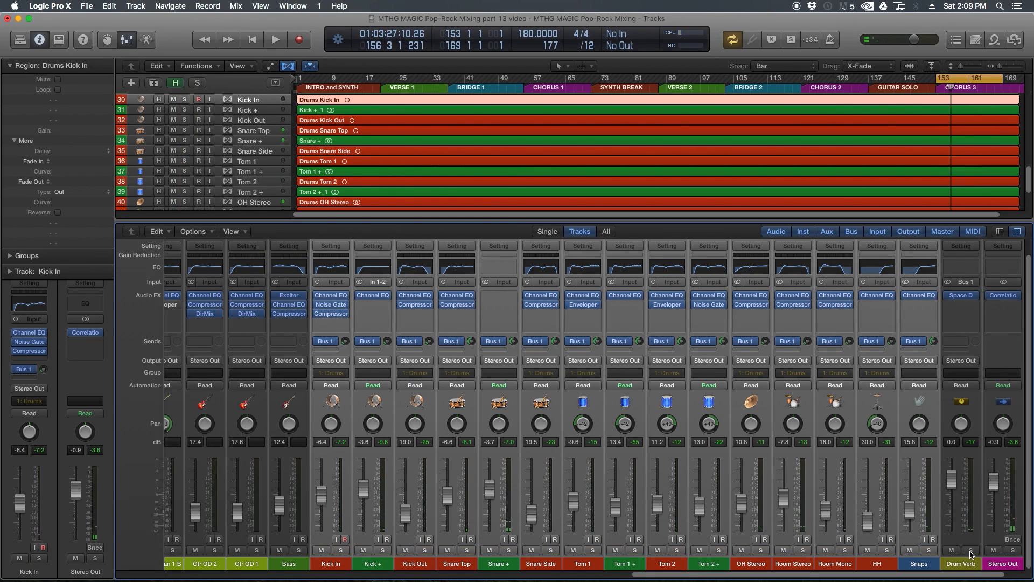
{"action": "key", "text": "space"}
{"action": "left_click", "coordinate": [971, 550]}
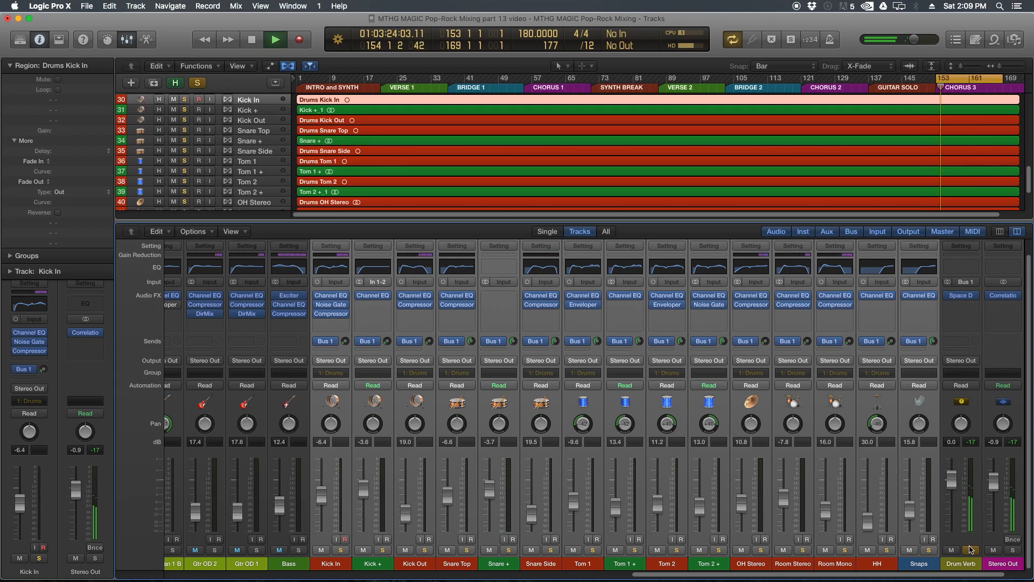
{"action": "key", "text": "space"}
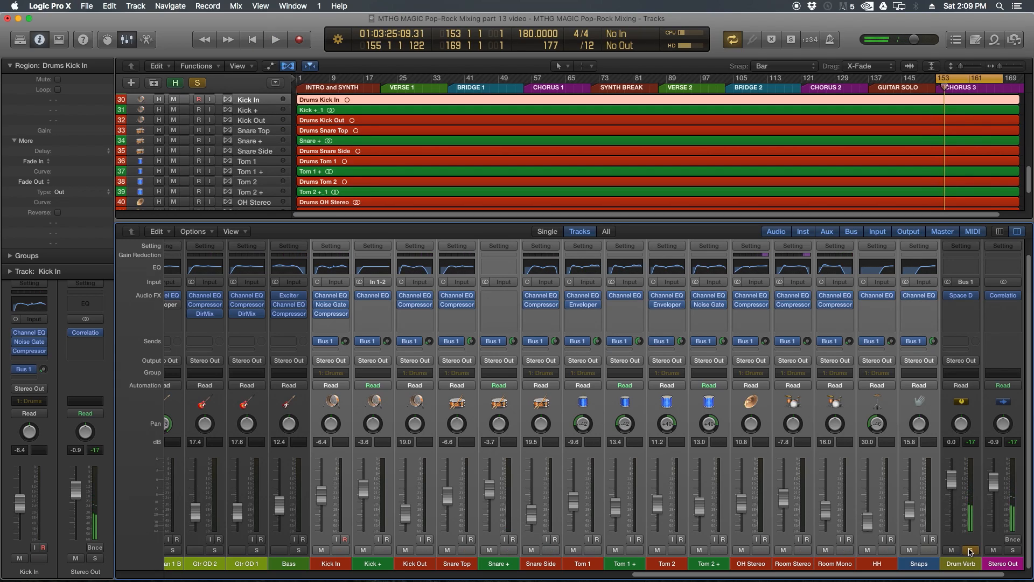
Mute Drum Verb, solo all drum channels again and play Chorus 3 to hear the drums dry
{"action": "left_click", "coordinate": [971, 551]}
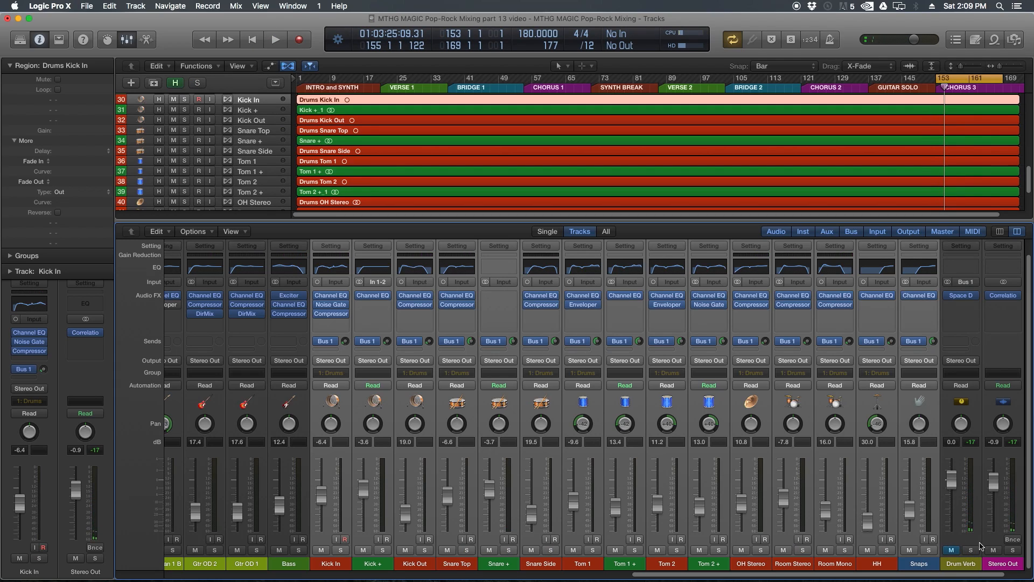
{"action": "left_click", "coordinate": [928, 551]}
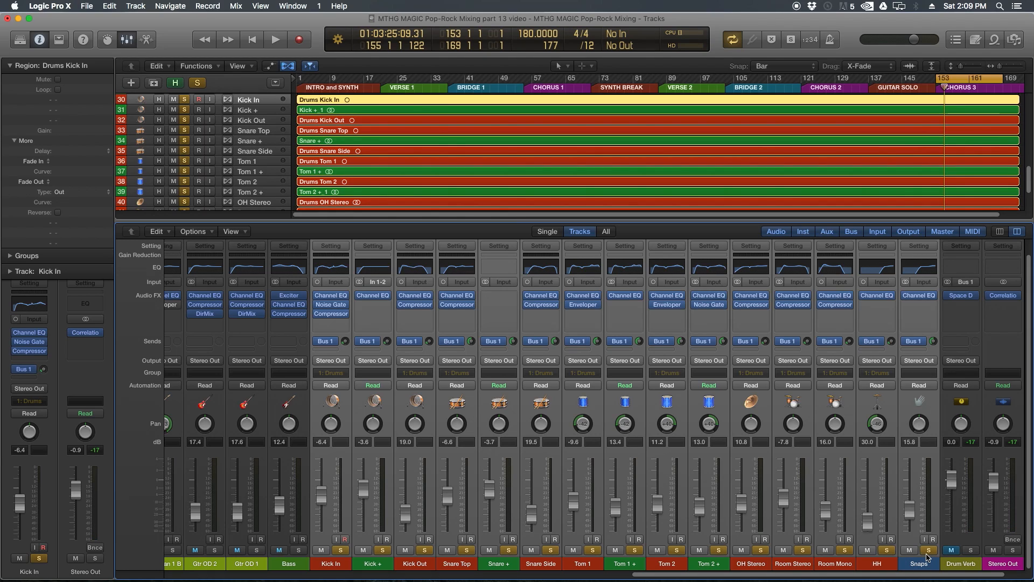
{"action": "key", "text": "space"}
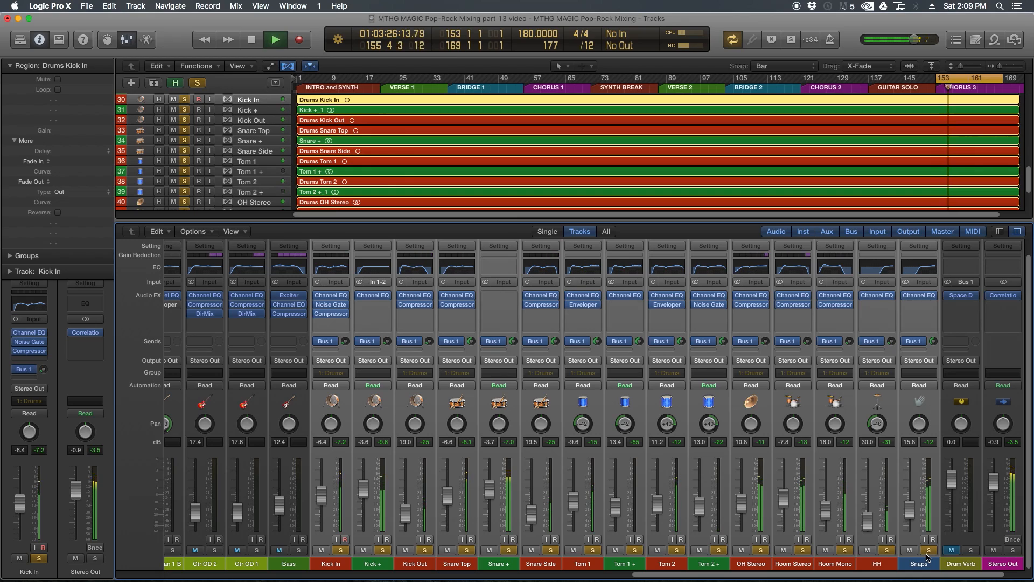
{"action": "key", "text": "space"}
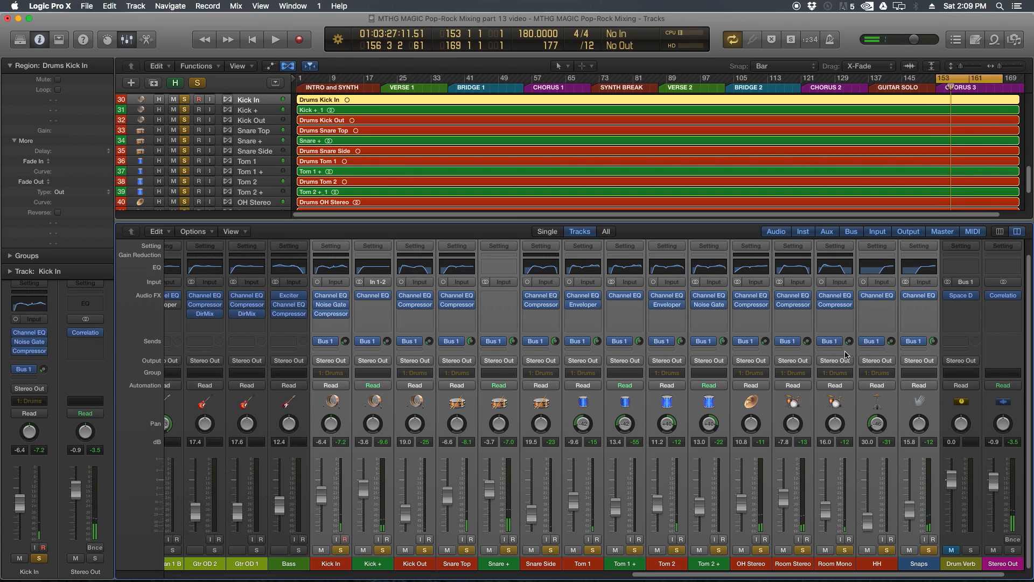
Show the Post Pan, Post Fader and Pre Fader options of Room Mono's Bus 1 send
{"action": "left_click", "coordinate": [838, 342]}
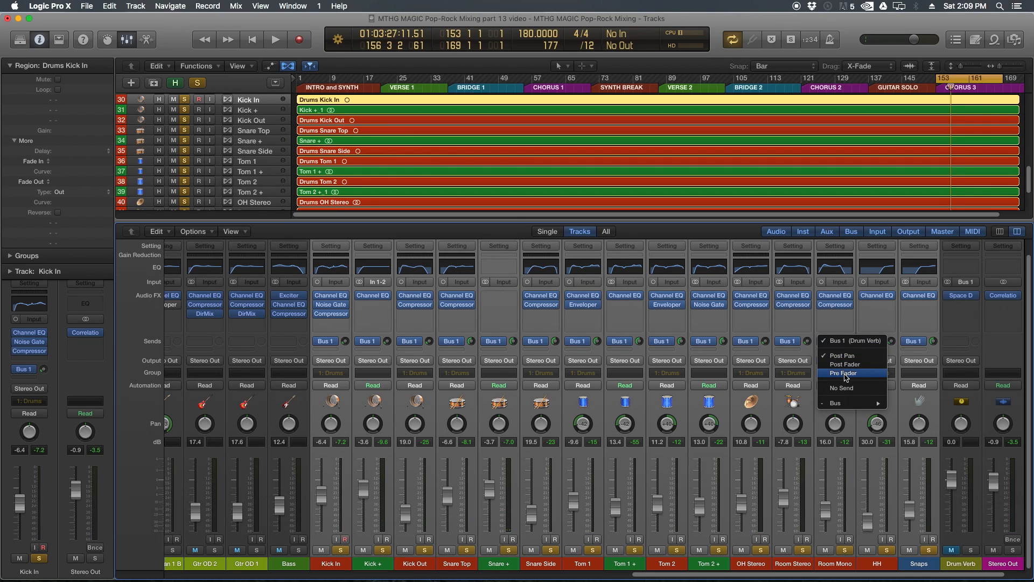
{"action": "left_click", "coordinate": [1023, 351]}
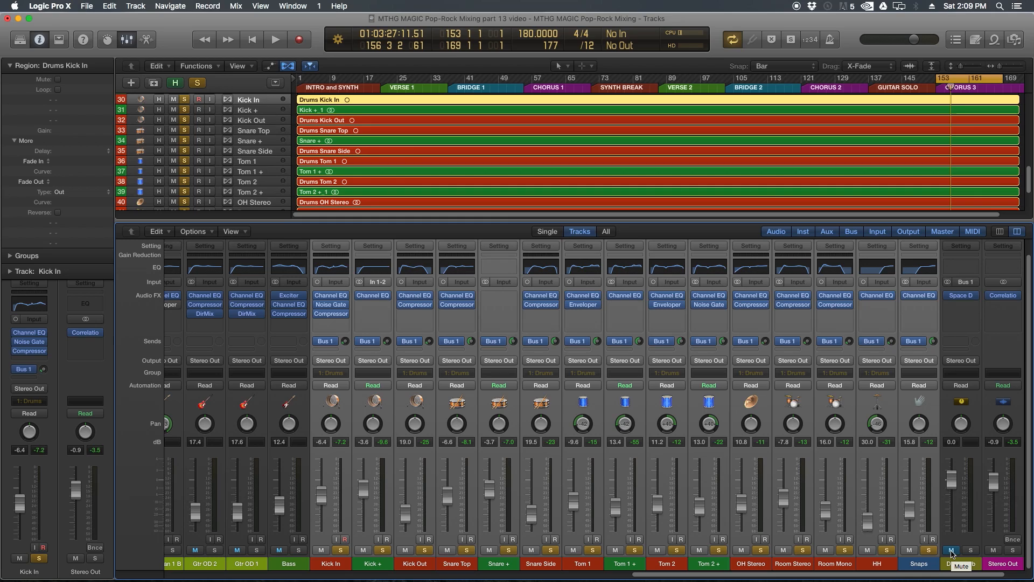
Compare the soloed drums in Chorus 3 without and with reverb, playing once with Drum Verb muted and once with it unmuted and soloed
{"action": "key", "text": "space"}
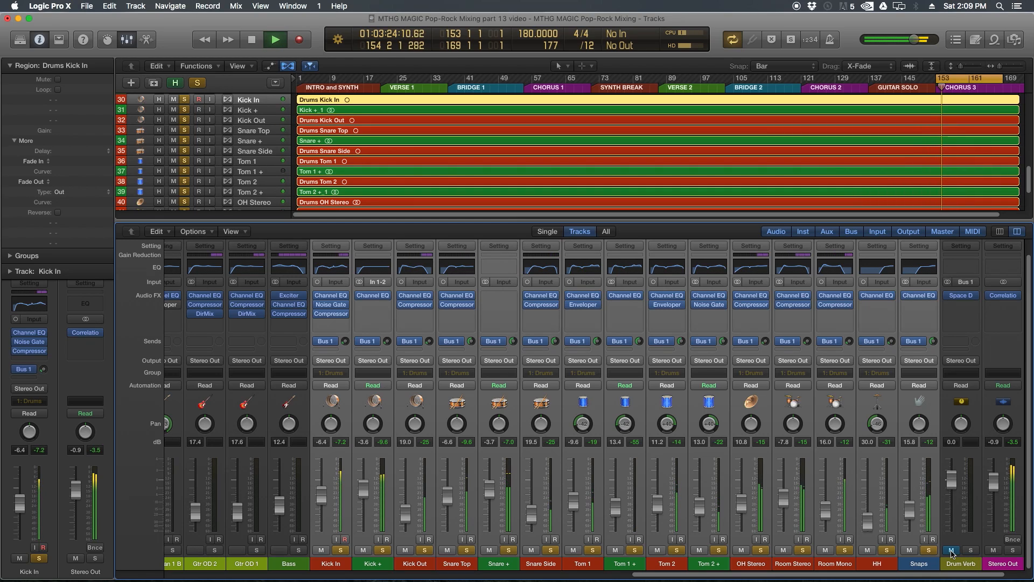
{"action": "key", "text": "space"}
{"action": "left_click", "coordinate": [952, 550]}
{"action": "left_click", "coordinate": [978, 550]}
{"action": "key", "text": "space"}
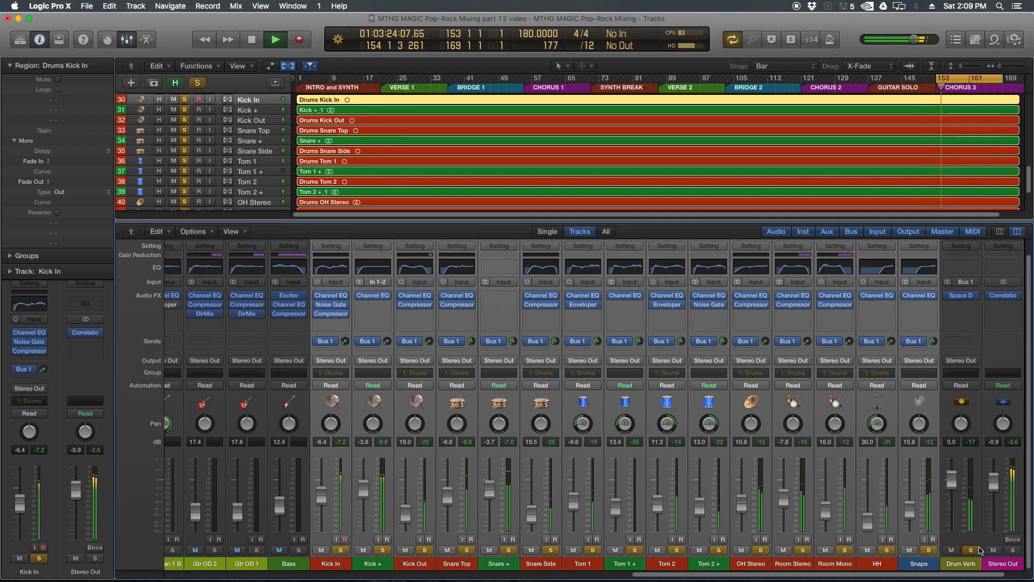
Lower the Drum Verb fader to -3.7 dB and raise the grouped drum faders slightly, putting Kick In at -6.0 dB
{"action": "left_click_drag", "start_coordinate": [952, 480], "coordinate": [952, 488]}
{"action": "key", "text": "space"}
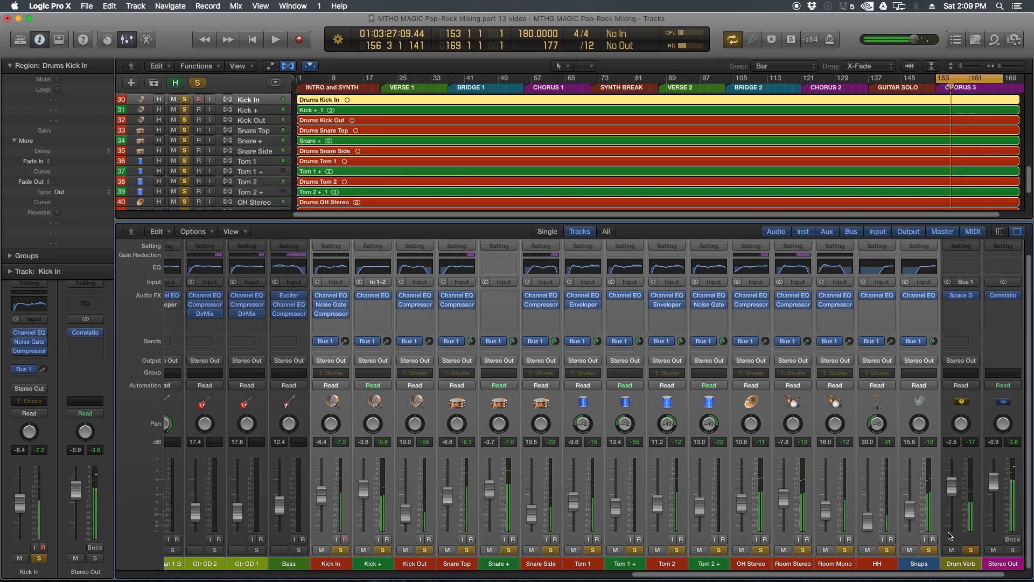
{"action": "left_click_drag", "start_coordinate": [909, 509], "coordinate": [952, 489]}
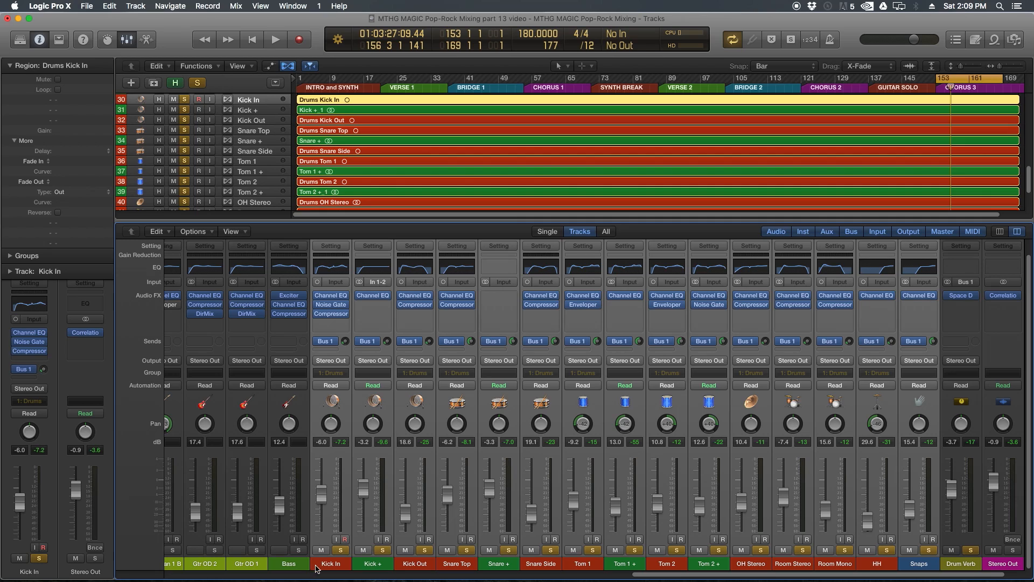
Clear all solos and send the channels from Gtr Solo through Gtr OD 1 to Bus 2 at about -15.6 dB
{"action": "left_click", "coordinate": [971, 551], "text": "alt"}
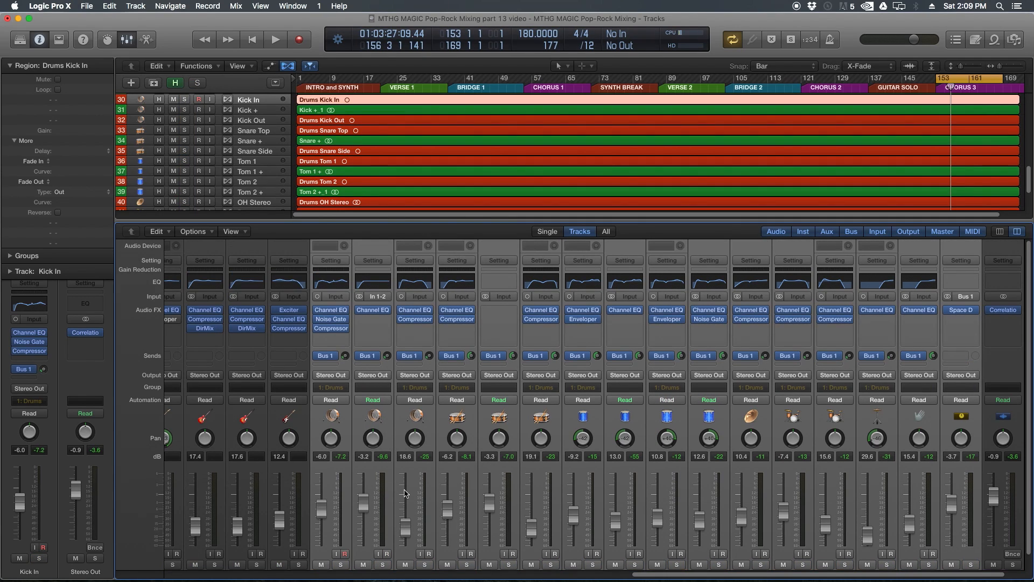
{"action": "scroll", "coordinate": [405, 493], "scroll_direction": "left", "scroll_amount": 10}
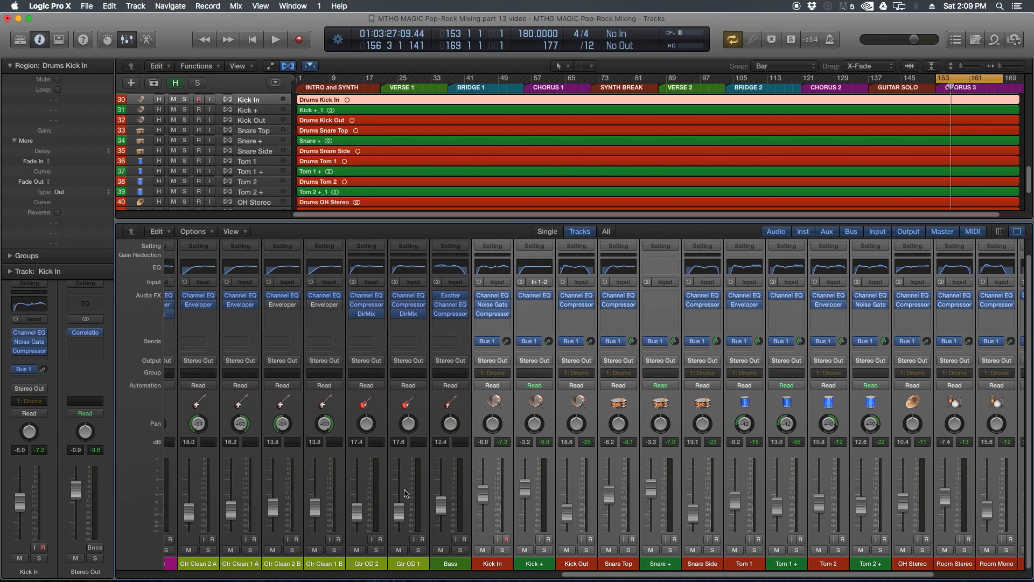
{"action": "scroll", "coordinate": [405, 493], "scroll_direction": "left", "scroll_amount": 6}
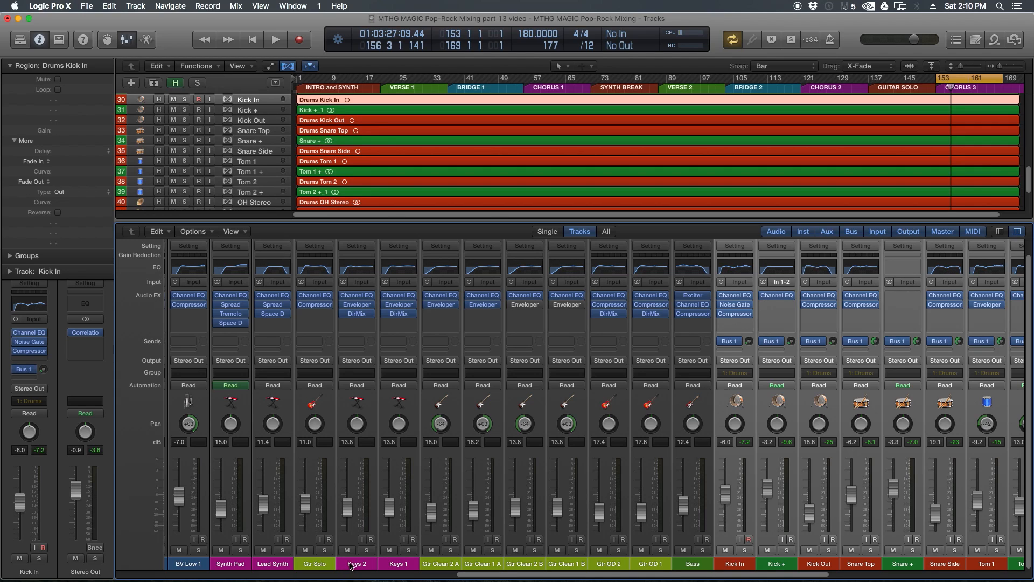
{"action": "left_click_drag", "start_coordinate": [377, 564], "coordinate": [488, 566]}
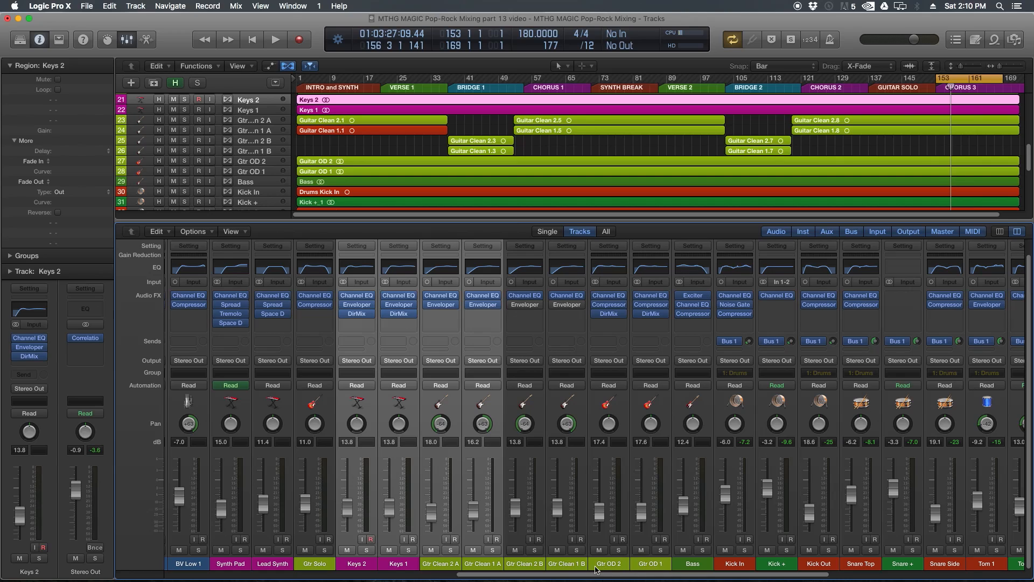
{"action": "left_click", "coordinate": [691, 564]}
{"action": "left_click_drag", "start_coordinate": [651, 570], "coordinate": [310, 569]}
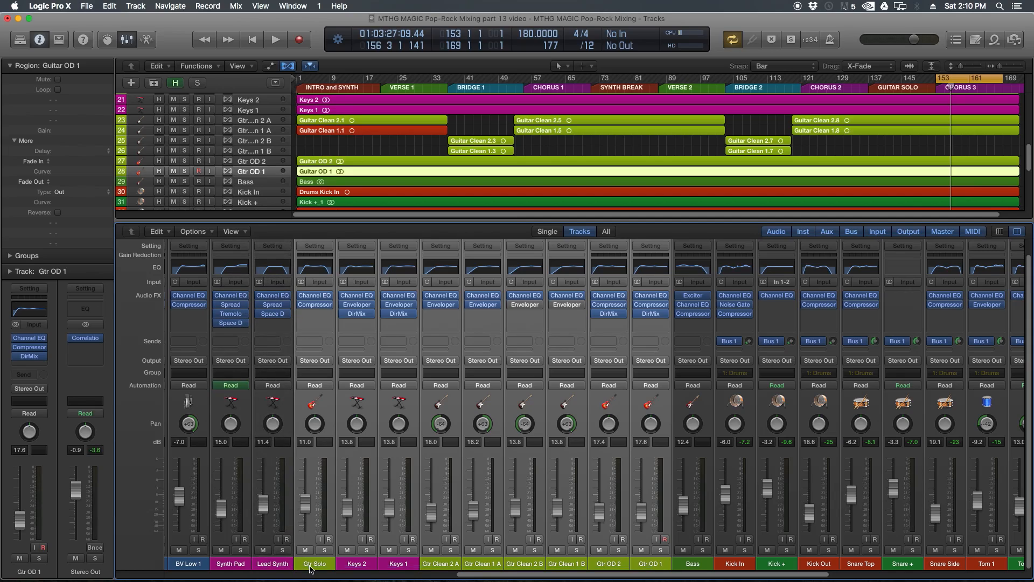
{"action": "left_click", "coordinate": [321, 342]}
{"action": "mouse_move", "coordinate": [332, 389]}
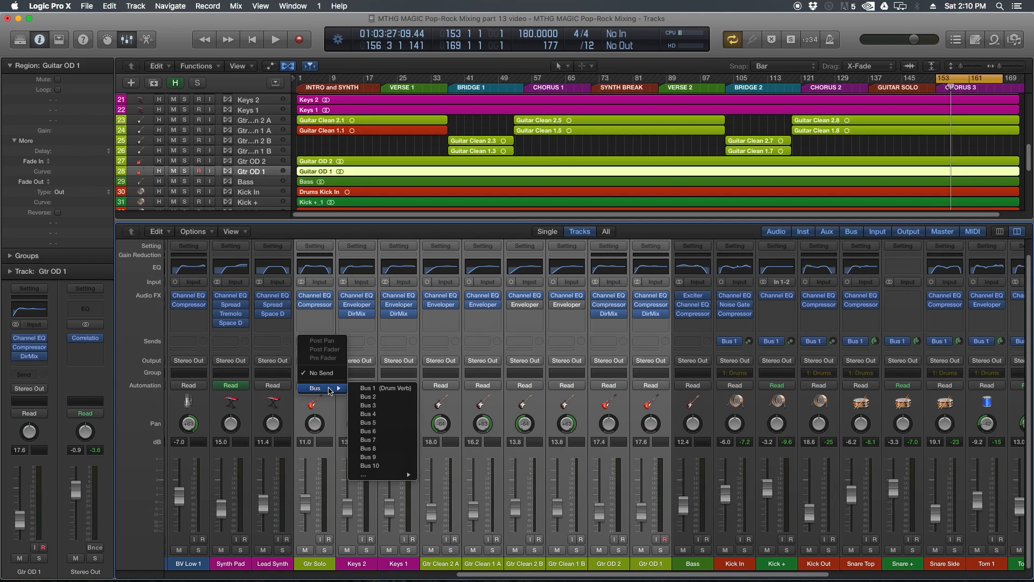
{"action": "left_click", "coordinate": [377, 397]}
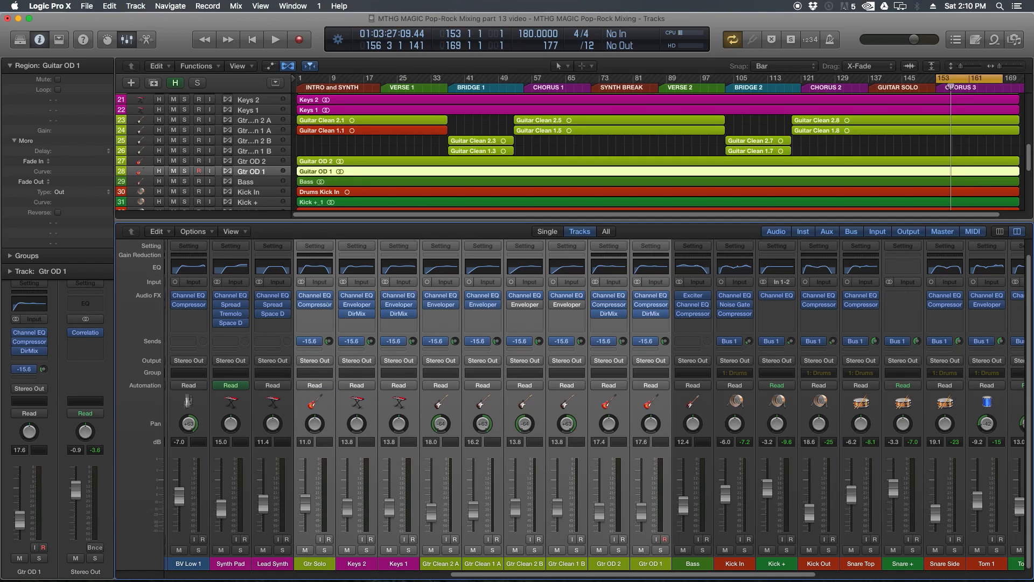
Rename the Bus 2 return channel Aux 2 as Inst Verb
{"action": "left_click_drag", "start_coordinate": [635, 575], "coordinate": [900, 575]}
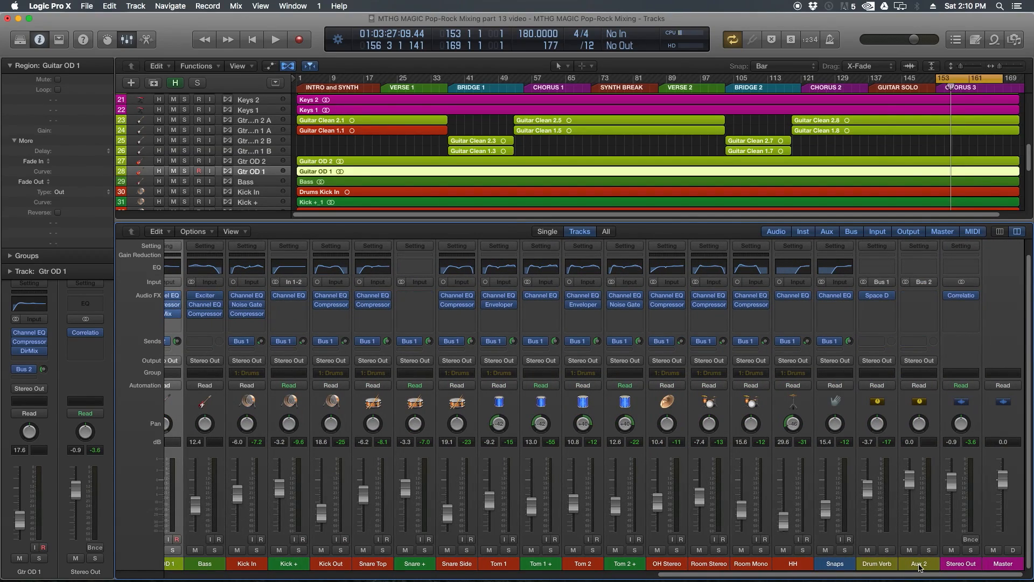
{"action": "left_click", "coordinate": [919, 565]}
{"action": "double_click", "coordinate": [925, 565]}
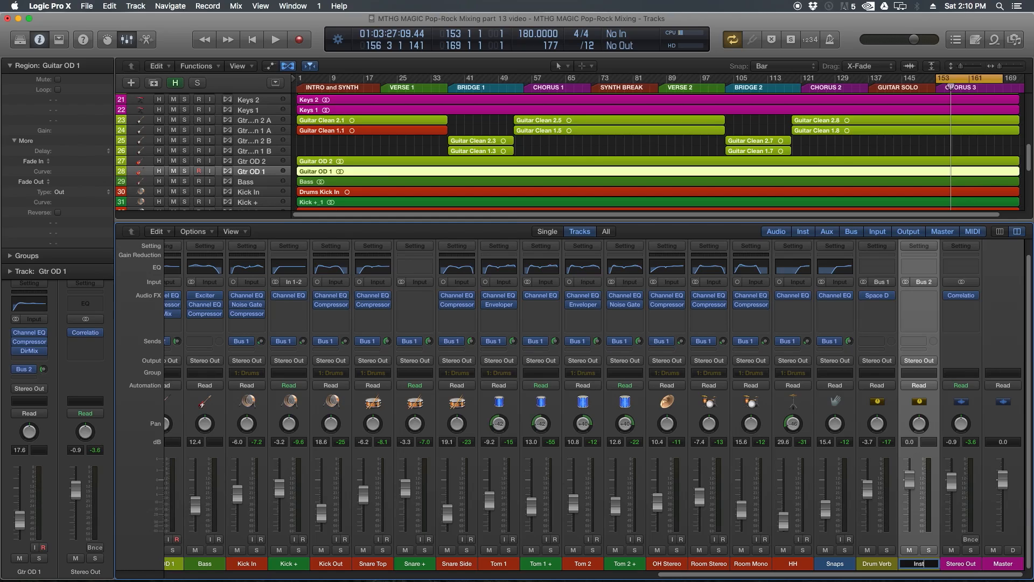
{"action": "type", "text": "Inst Verb"}
{"action": "key", "text": "Return"}
Insert a Space Designer reverb on the Inst Verb channel
{"action": "left_click", "coordinate": [927, 299]}
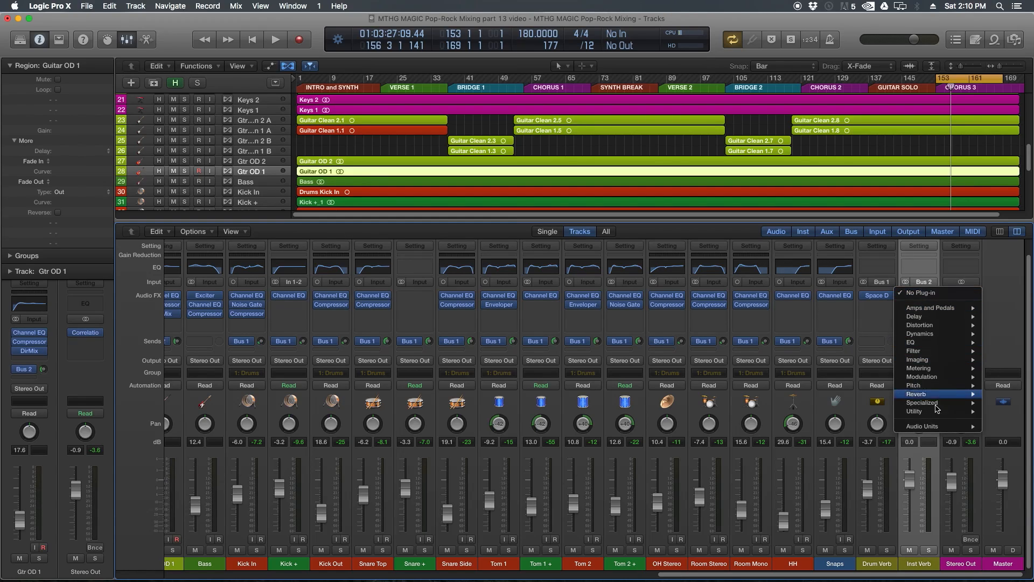
{"action": "mouse_move", "coordinate": [933, 430]}
{"action": "mouse_move", "coordinate": [926, 394]}
{"action": "mouse_move", "coordinate": [878, 404]}
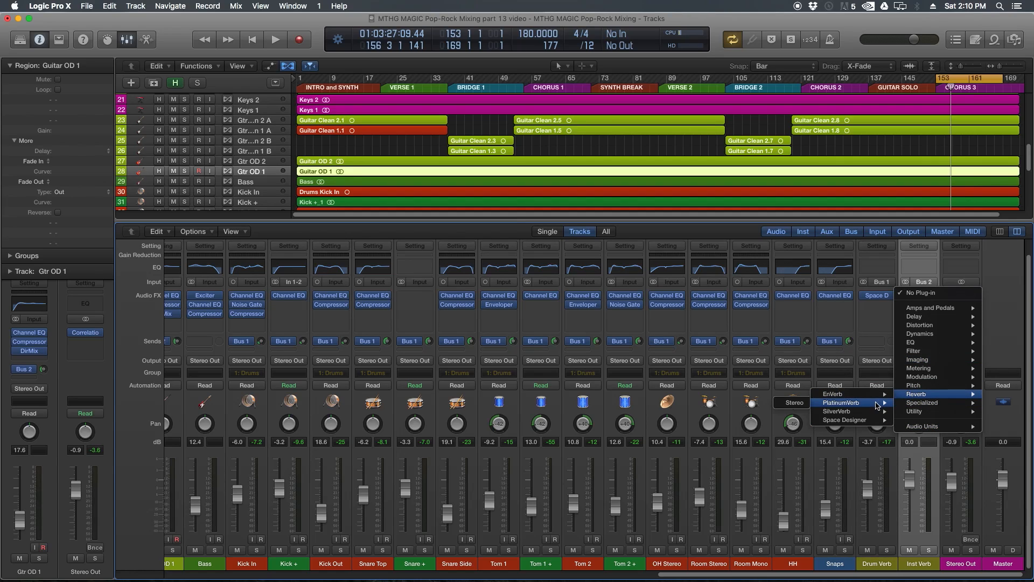
{"action": "left_click", "coordinate": [824, 420]}
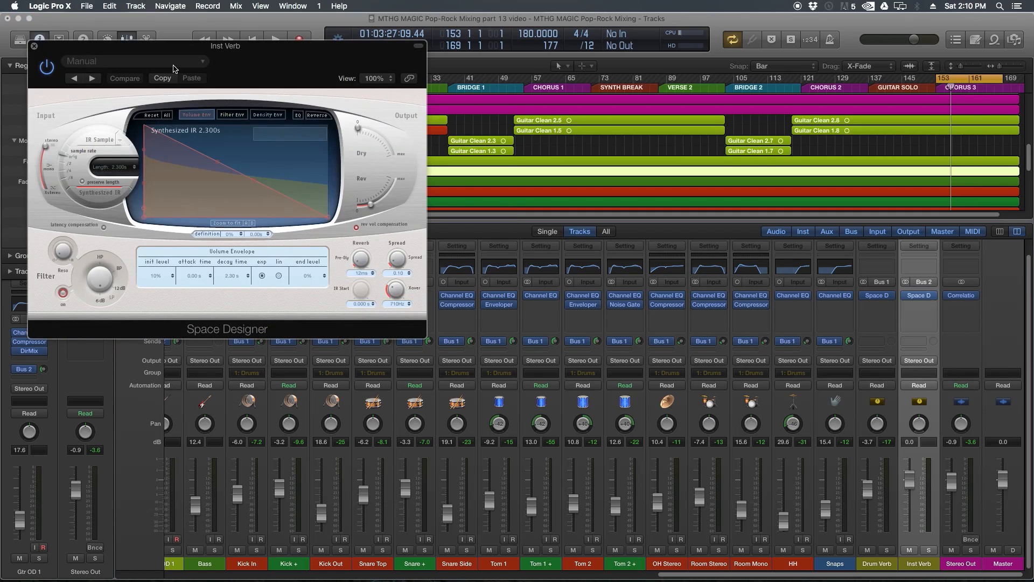
Load the 1.3s Soft Plate preset from the medium plate reverbs on Inst Verb and raise its reverb output level slightly
{"action": "left_click", "coordinate": [172, 62]}
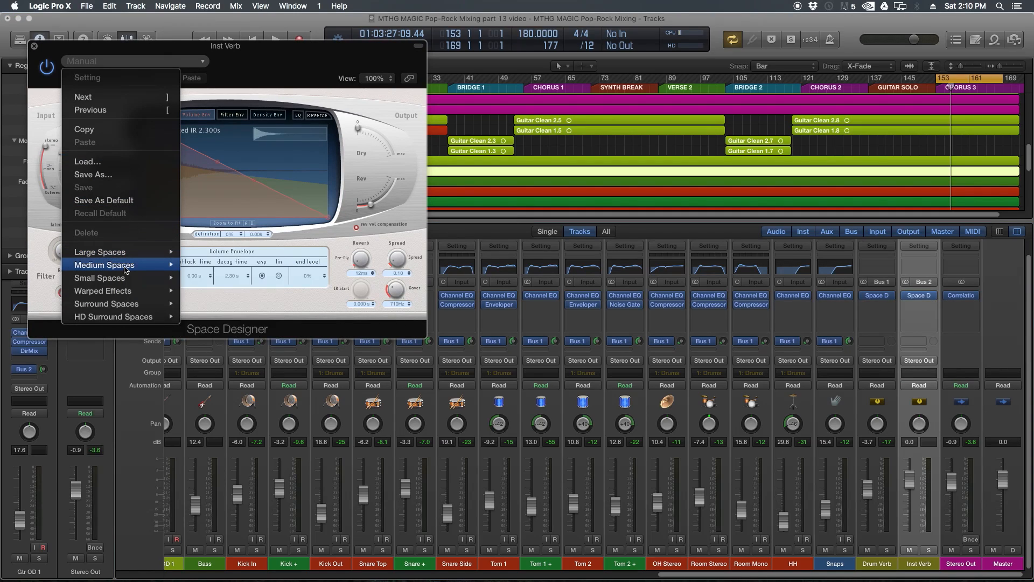
{"action": "mouse_move", "coordinate": [124, 270]}
{"action": "mouse_move", "coordinate": [218, 295]}
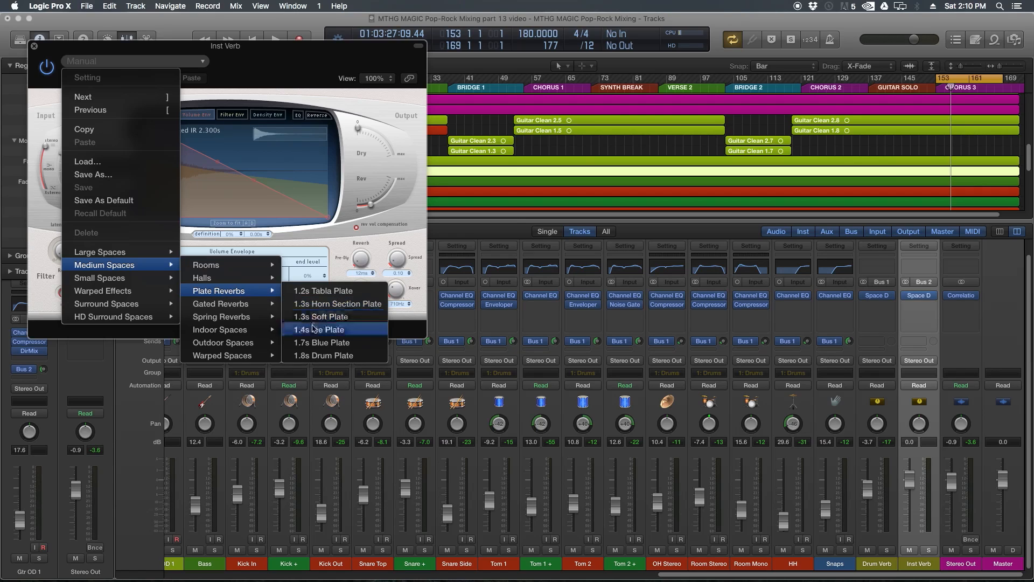
{"action": "left_click", "coordinate": [329, 316]}
{"action": "left_click_drag", "start_coordinate": [382, 199], "coordinate": [386, 194]}
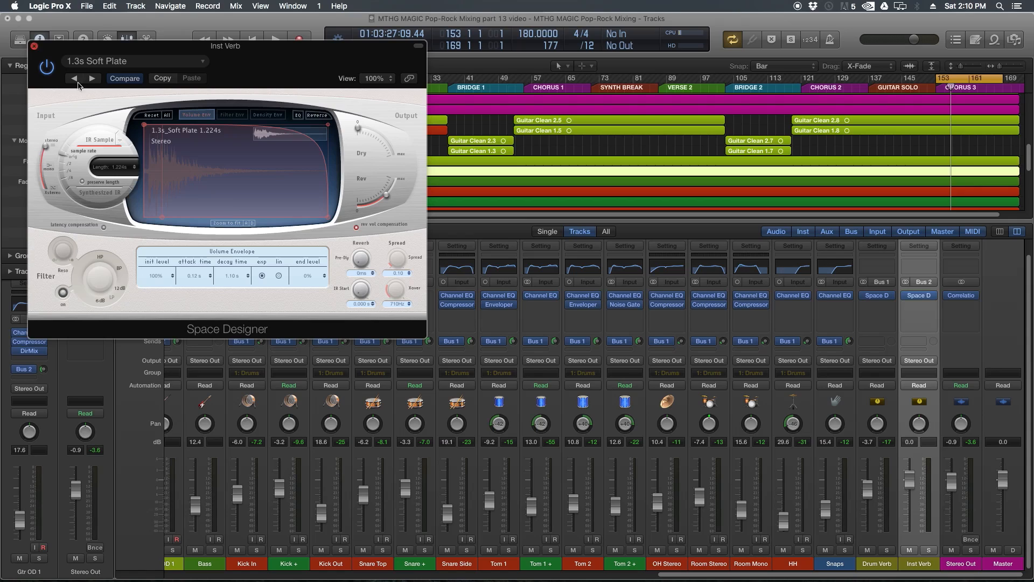
{"action": "left_click", "coordinate": [34, 48]}
Solo the Inst Verb channel and lower its fader to -1.0 dB during playback
{"action": "left_click", "coordinate": [928, 550]}
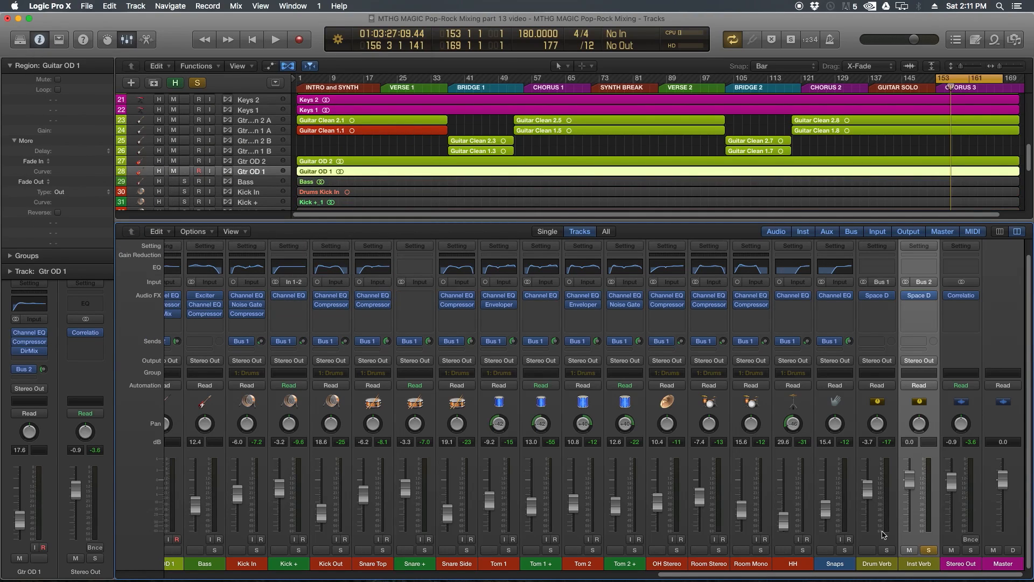
{"action": "key", "text": "space"}
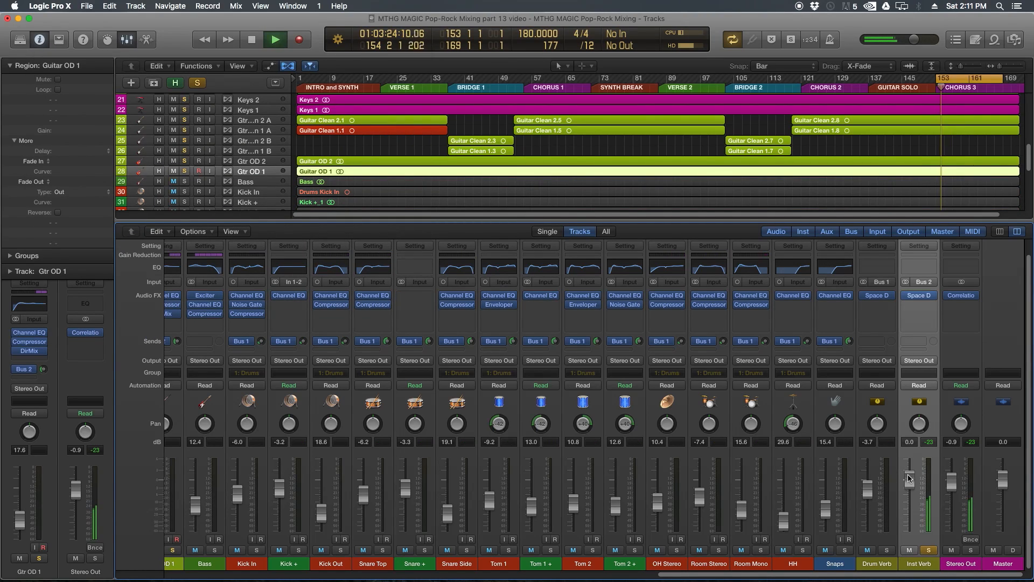
{"action": "left_click_drag", "start_coordinate": [909, 479], "coordinate": [910, 486]}
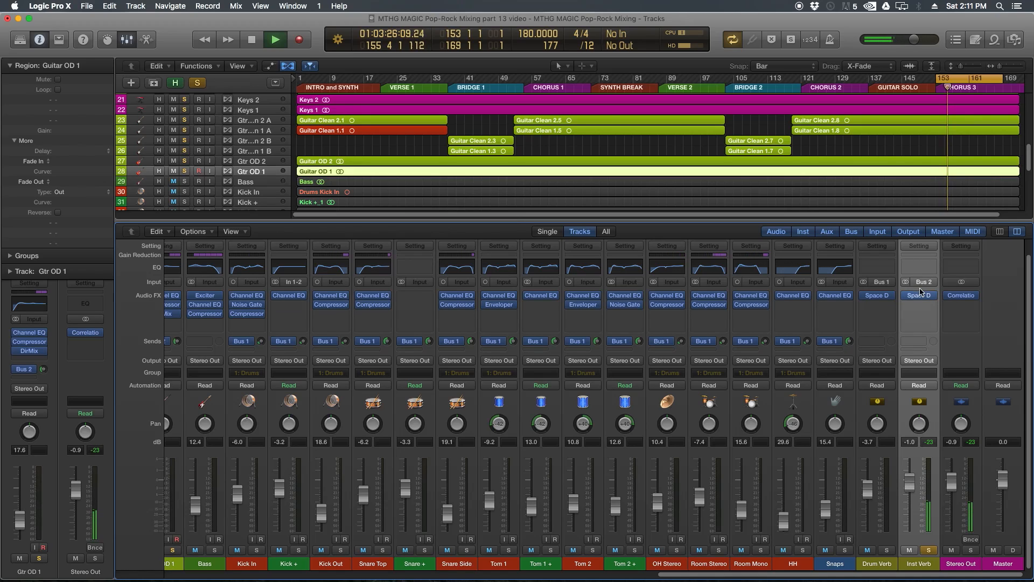
{"action": "key", "text": "space"}
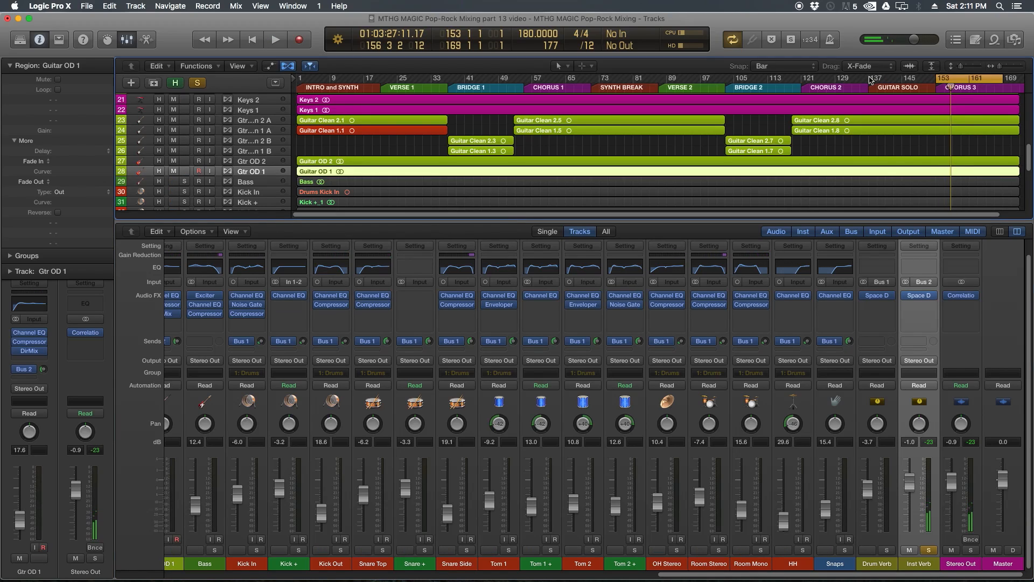
Turn off cycling, play from the start of the Guitar Solo section and set the Gtr Solo channel's Bus 2 send to -8.6 dB
{"action": "left_click", "coordinate": [871, 85]}
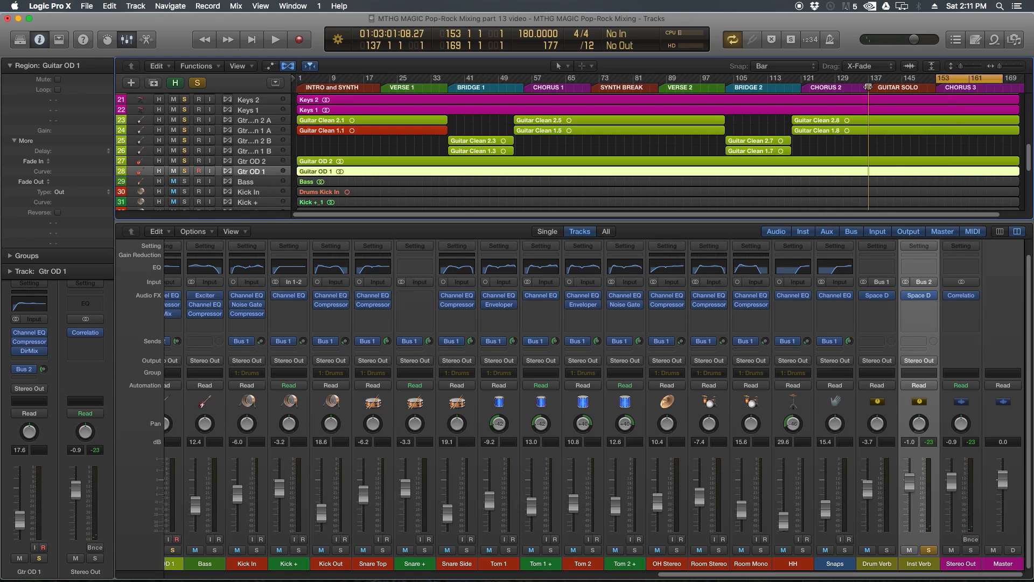
{"action": "key", "text": "c"}
{"action": "key", "text": "space"}
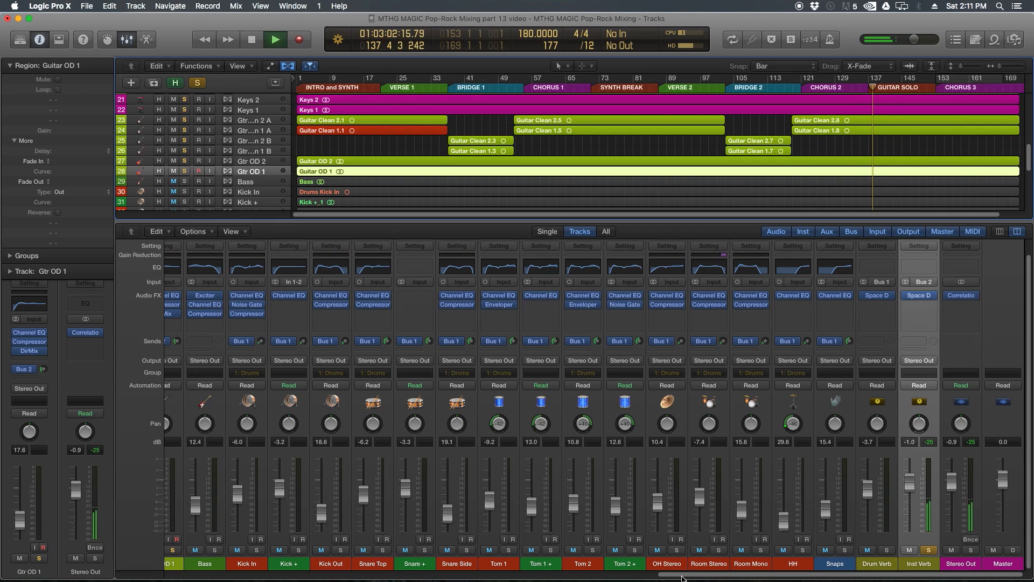
{"action": "left_click_drag", "start_coordinate": [680, 575], "coordinate": [448, 579]}
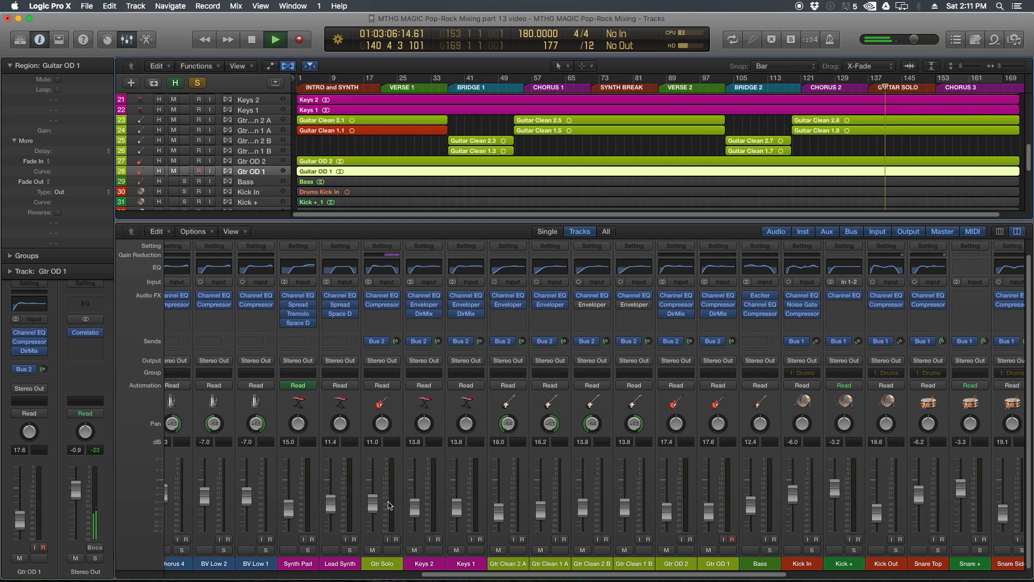
{"action": "left_click", "coordinate": [397, 342]}
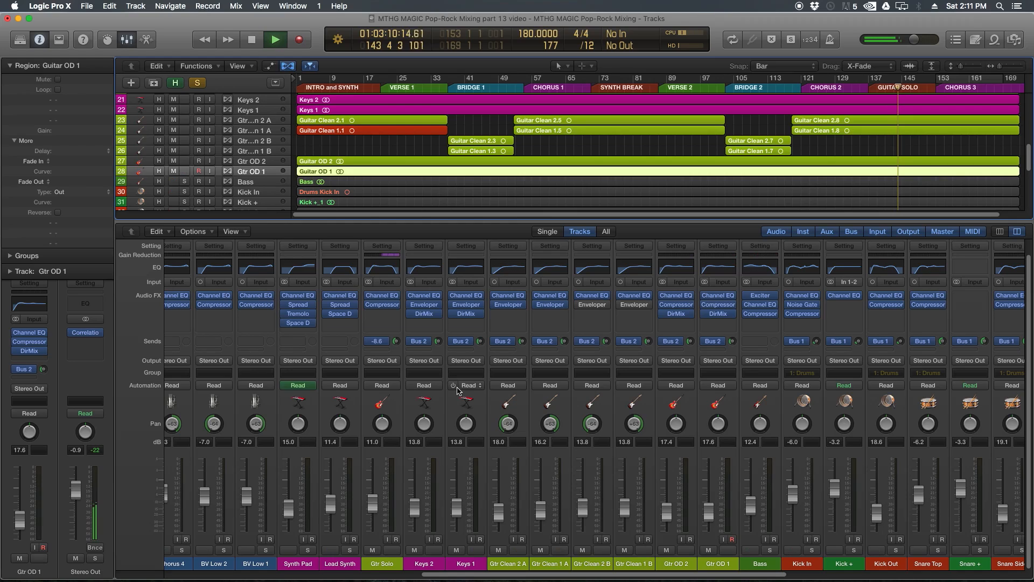
{"action": "key", "text": "space"}
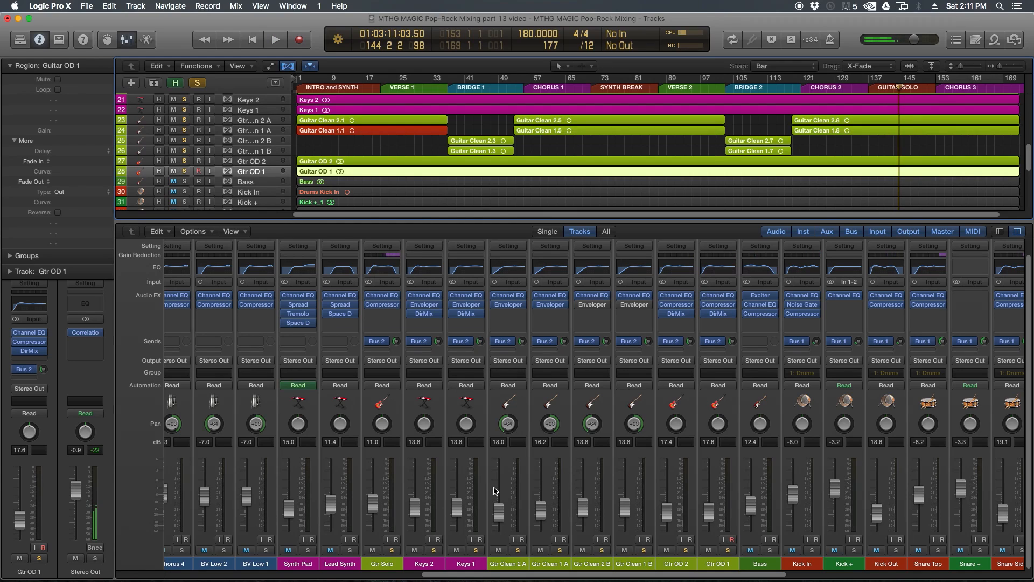
Solo the channels from Gtr Solo through Gtr OD 1 and listen to them together with Inst Verb in the guitar solo
{"action": "left_click", "coordinate": [397, 564]}
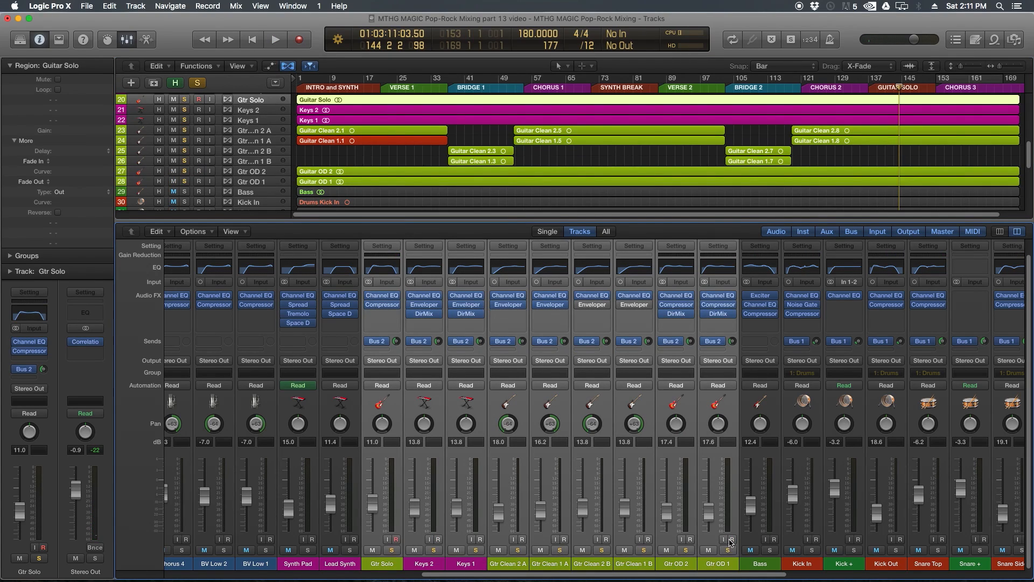
{"action": "left_click", "coordinate": [729, 550]}
{"action": "scroll", "coordinate": [689, 506], "scroll_direction": "right", "scroll_amount": 10}
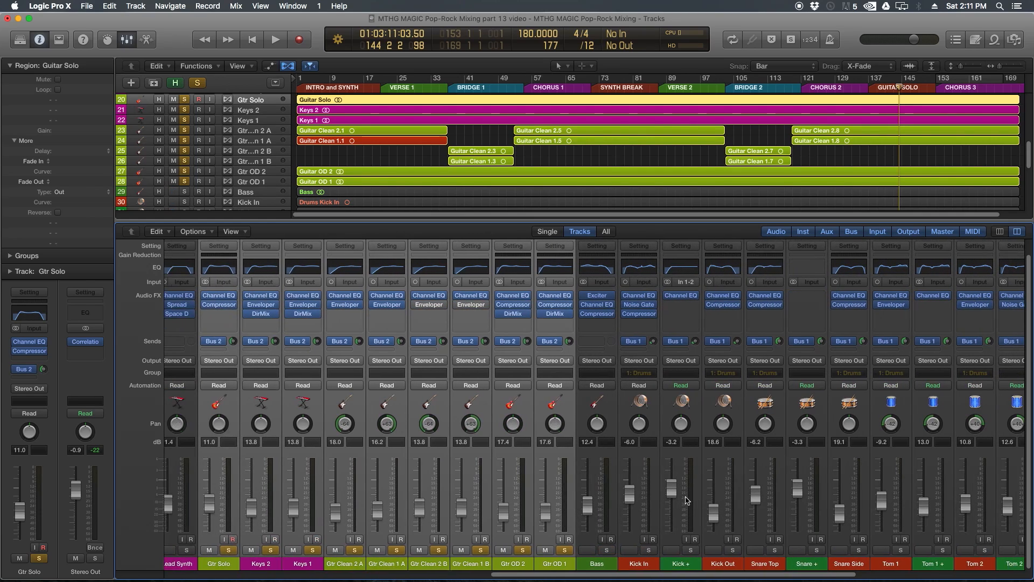
{"action": "scroll", "coordinate": [686, 499], "scroll_direction": "right", "scroll_amount": 5}
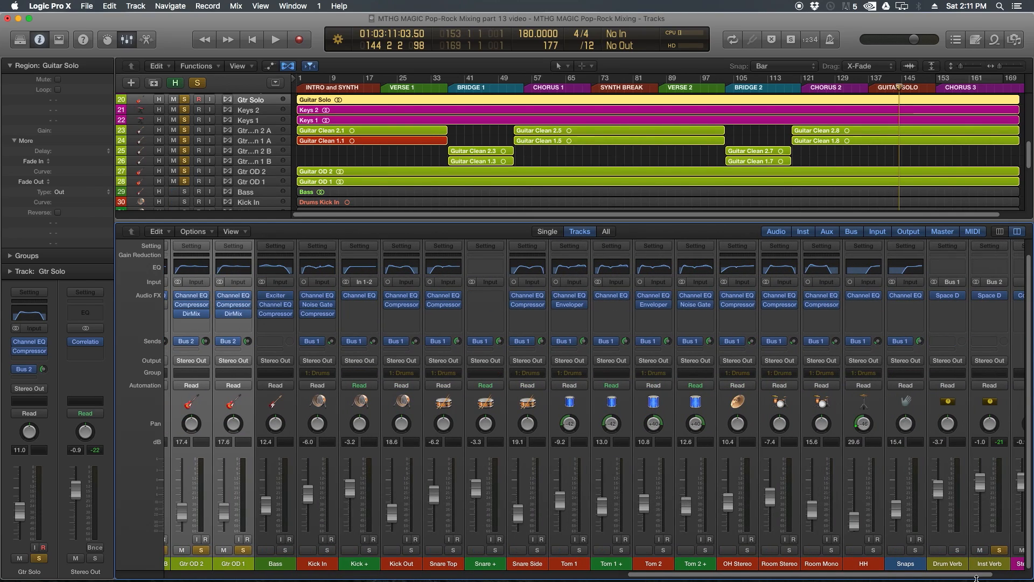
{"action": "key", "text": "space"}
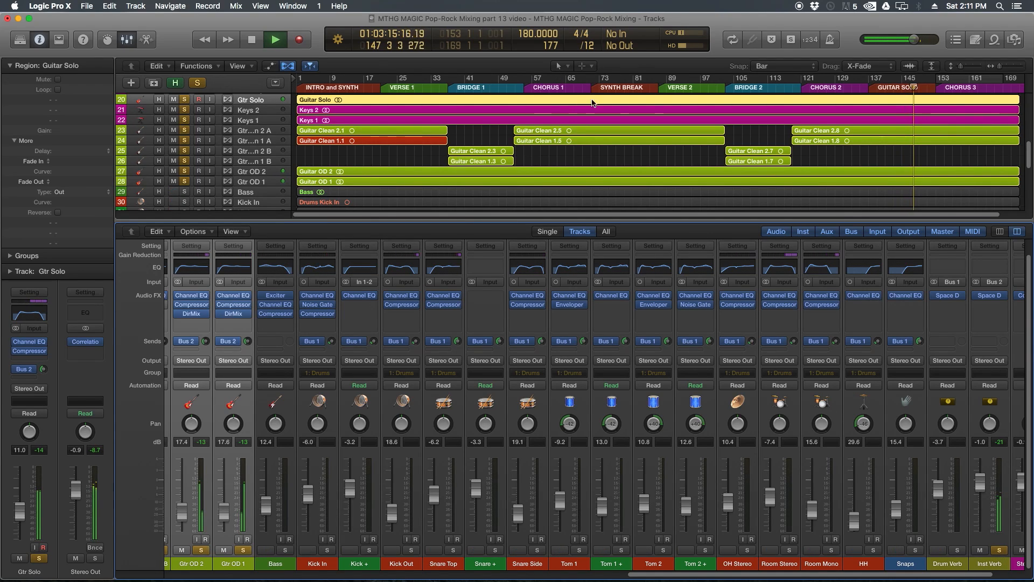
{"action": "key", "text": "space"}
Play from the start of Verse 1 and lower the Bus 2 sends of Gtr OD 1 and Gtr OD 2 to -22.5 dB
{"action": "left_click", "coordinate": [537, 88]}
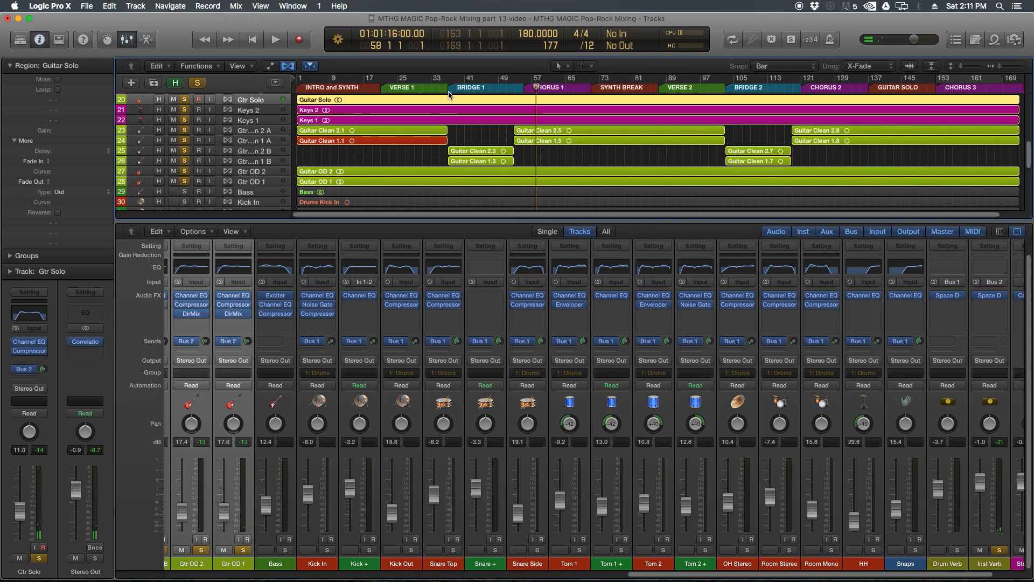
{"action": "left_click", "coordinate": [382, 87]}
{"action": "key", "text": "space"}
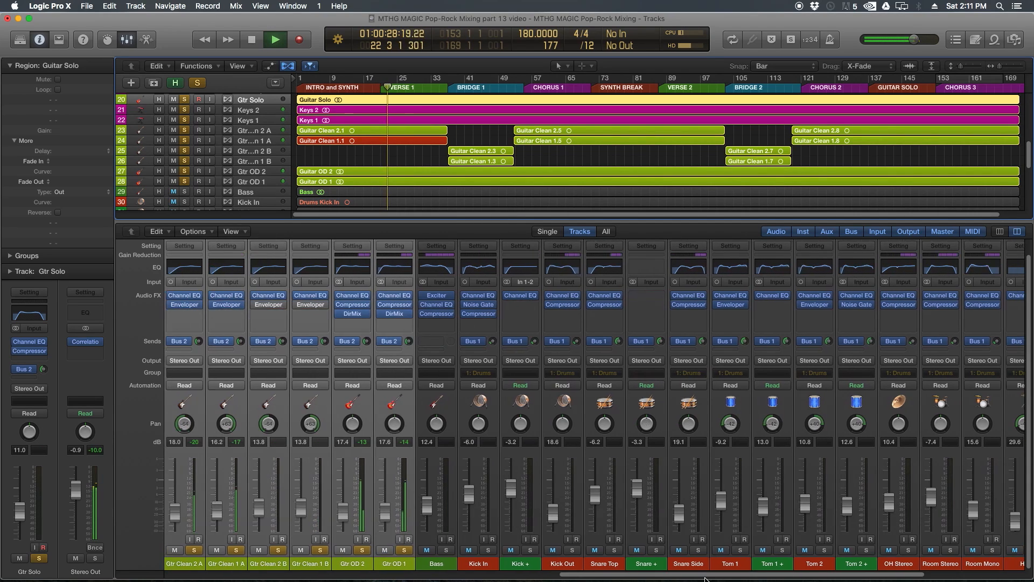
{"action": "scroll", "coordinate": [754, 576], "scroll_direction": "left", "scroll_amount": 10}
{"action": "left_click", "coordinate": [700, 564]}
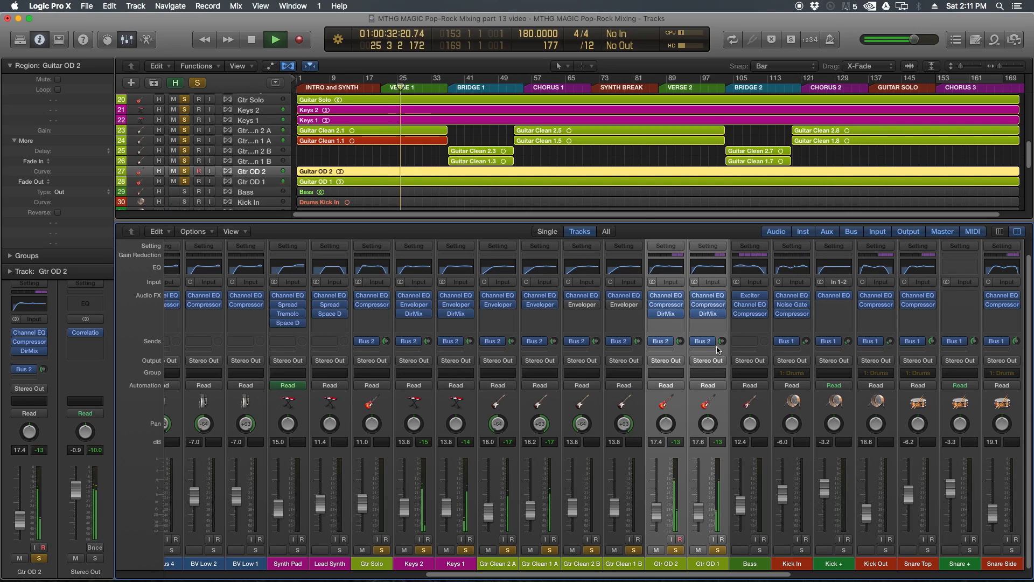
{"action": "left_click_drag", "start_coordinate": [721, 342], "coordinate": [721, 359]}
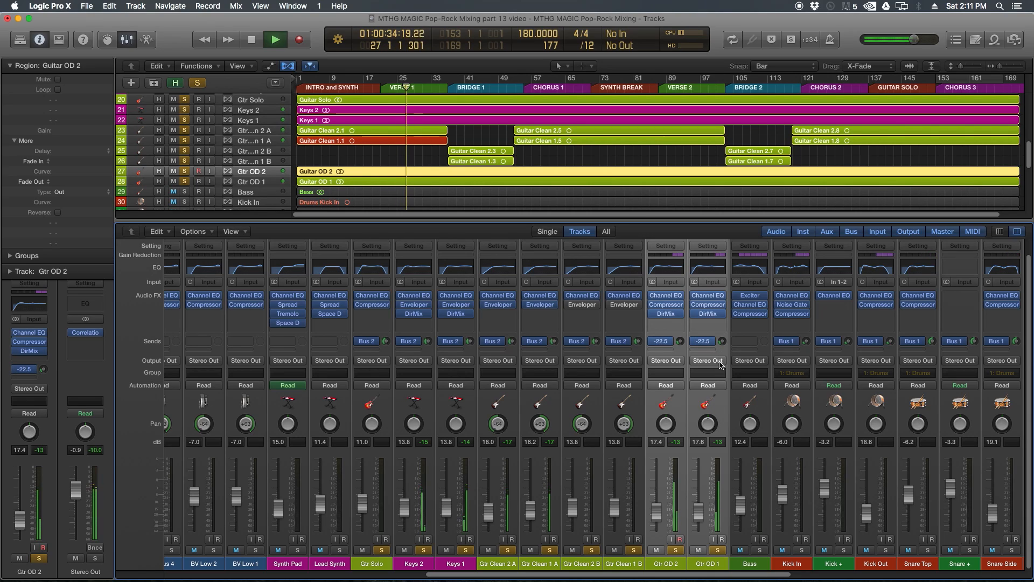
{"action": "key", "text": "space"}
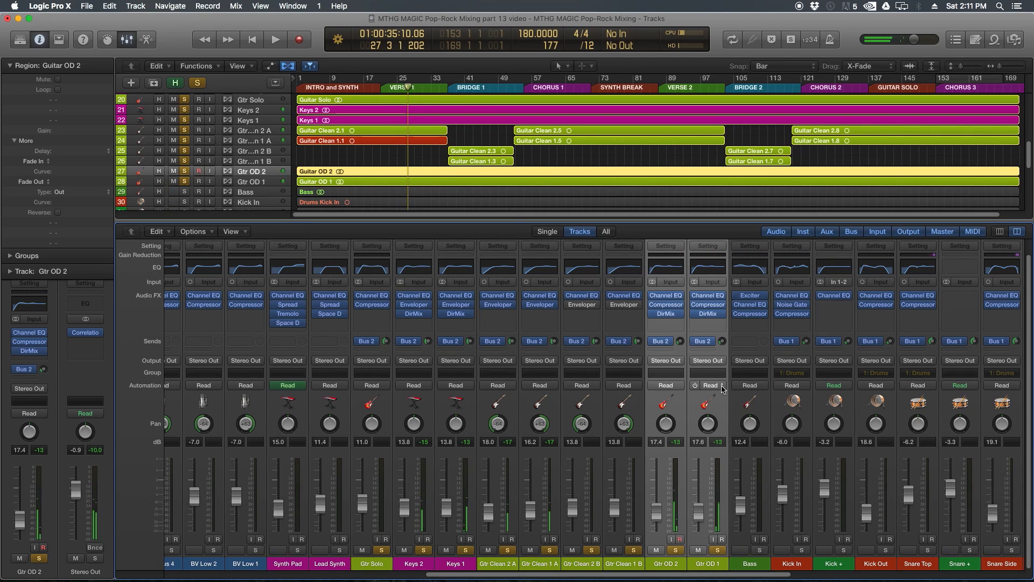
Select the channels from Gtr Solo through Gtr OD 1 and clear all solos in the mix
{"action": "left_click_drag", "start_coordinate": [422, 564], "coordinate": [639, 375]}
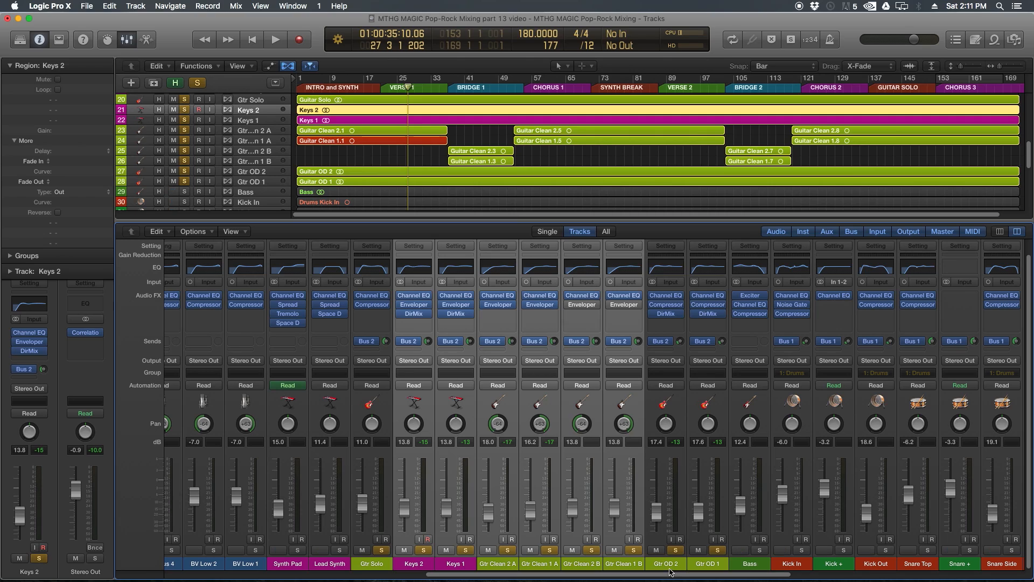
{"action": "left_click_drag", "start_coordinate": [670, 563], "coordinate": [699, 563]}
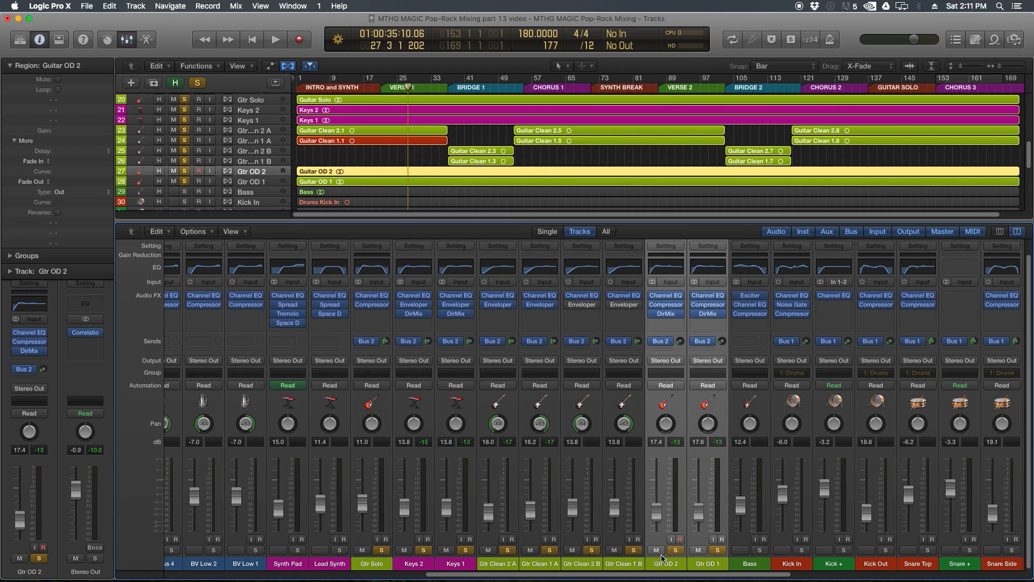
{"action": "left_click", "coordinate": [388, 566]}
{"action": "left_click_drag", "start_coordinate": [532, 559], "coordinate": [705, 559]}
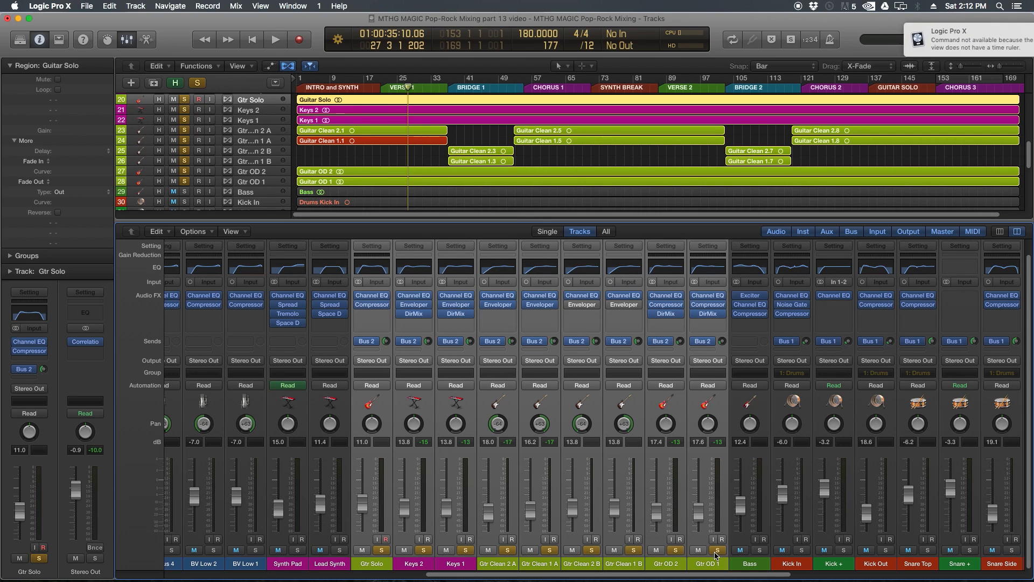
{"action": "left_click", "coordinate": [716, 550]}
{"action": "scroll", "coordinate": [715, 544], "scroll_direction": "right", "scroll_amount": 1}
{"action": "scroll", "coordinate": [715, 544], "scroll_direction": "right", "scroll_amount": 10}
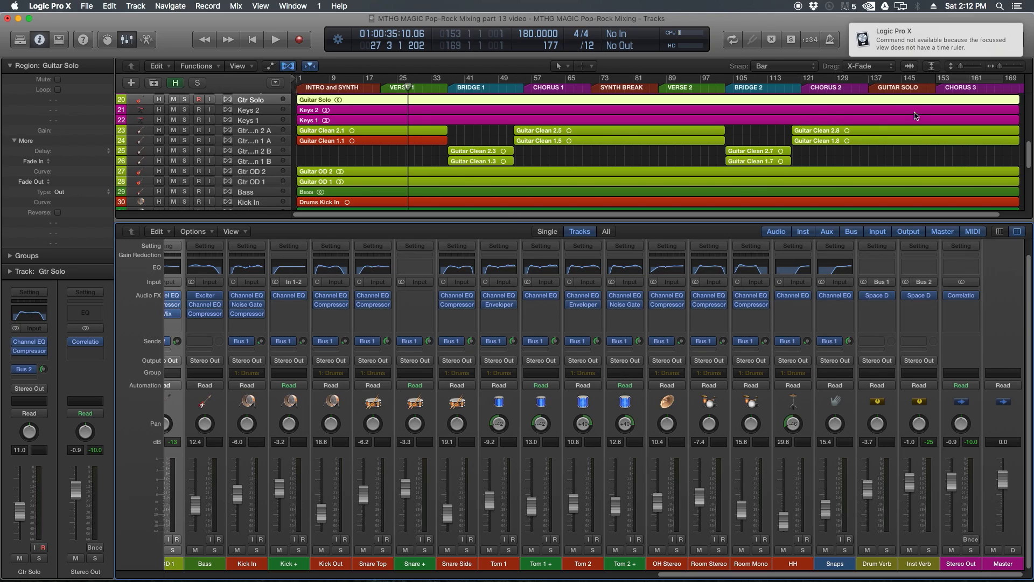
Play the full mix from near the end of Chorus 2 and raise the Inst Verb reverb's output level slightly
{"action": "left_click", "coordinate": [847, 87]}
{"action": "key", "text": "space"}
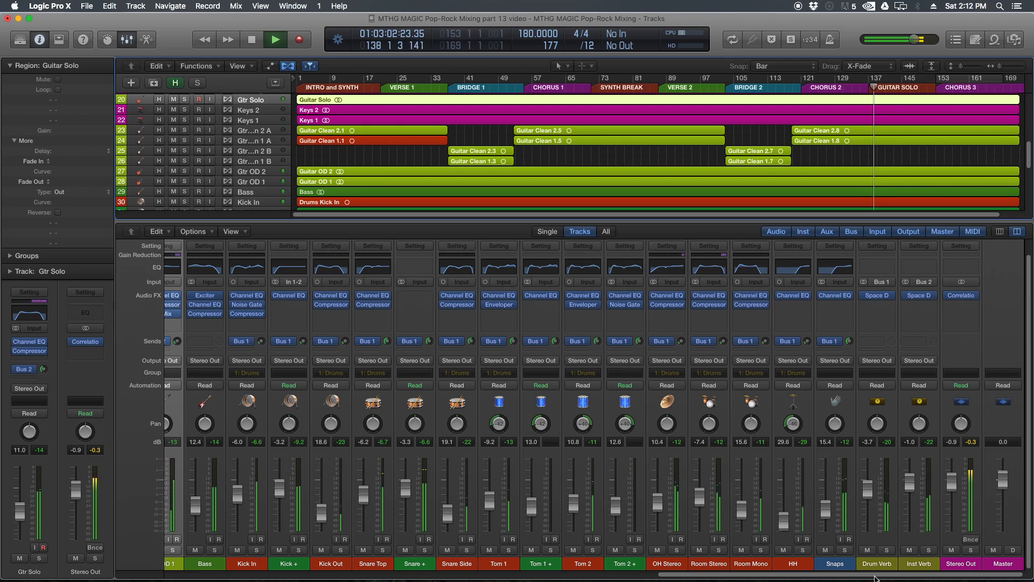
{"action": "left_click", "coordinate": [920, 296]}
{"action": "mouse_move", "coordinate": [387, 192]}
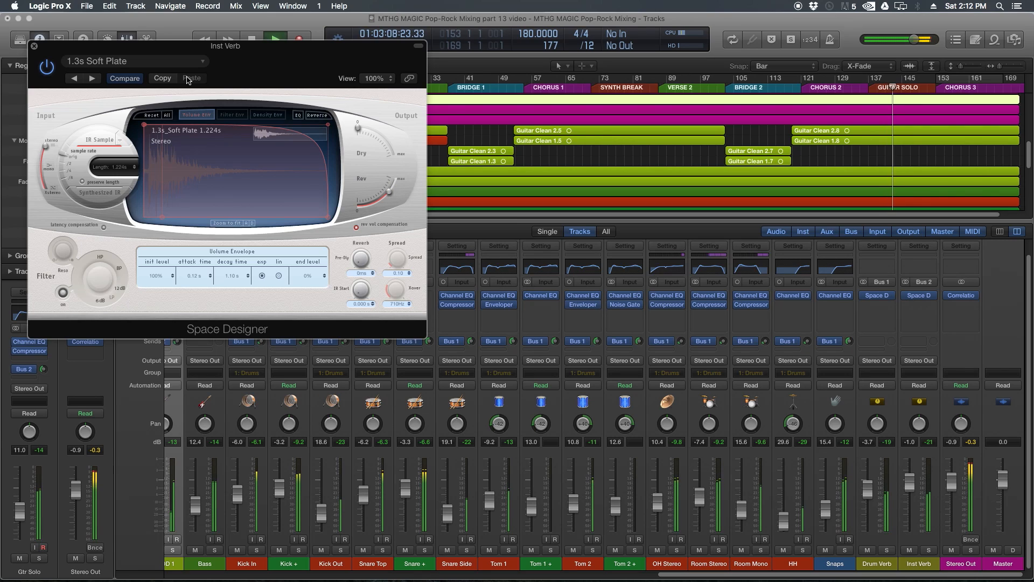
{"action": "left_click", "coordinate": [34, 49]}
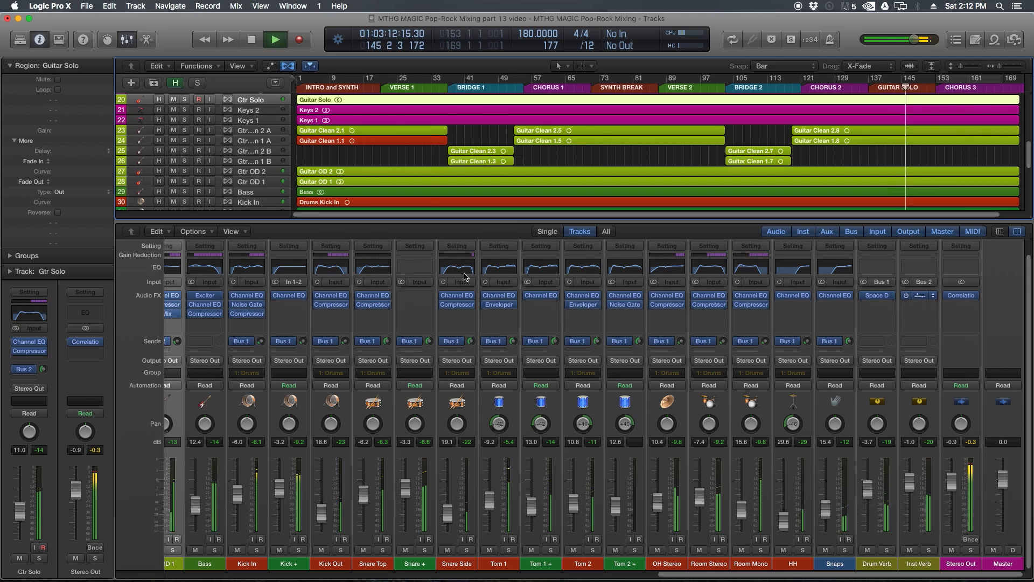
Bend the decay curve of Inst Verb's Space Designer volume envelope downward and listen to the reverb return soloed
{"action": "left_click", "coordinate": [919, 295]}
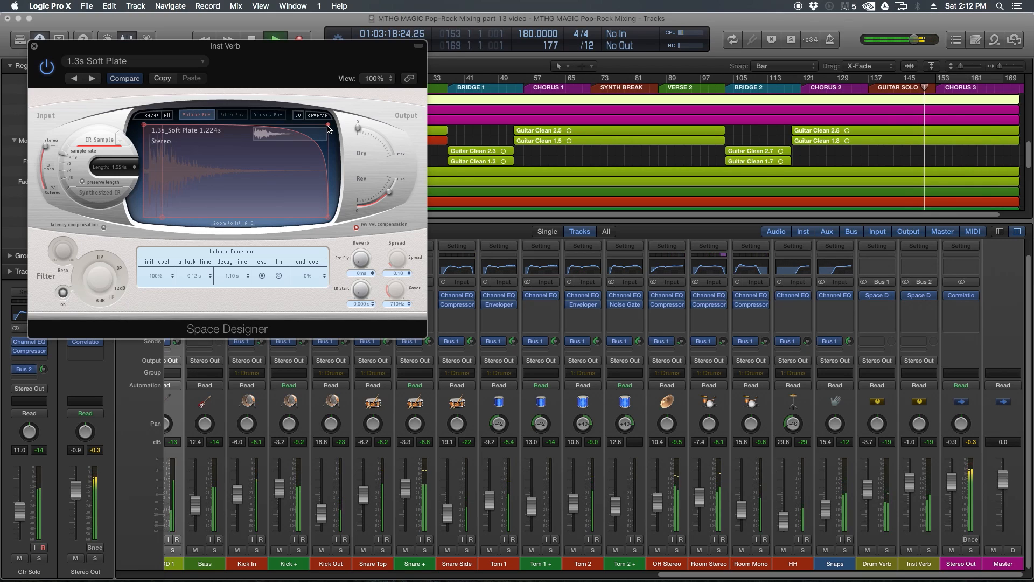
{"action": "left_click_drag", "start_coordinate": [328, 128], "coordinate": [312, 169]}
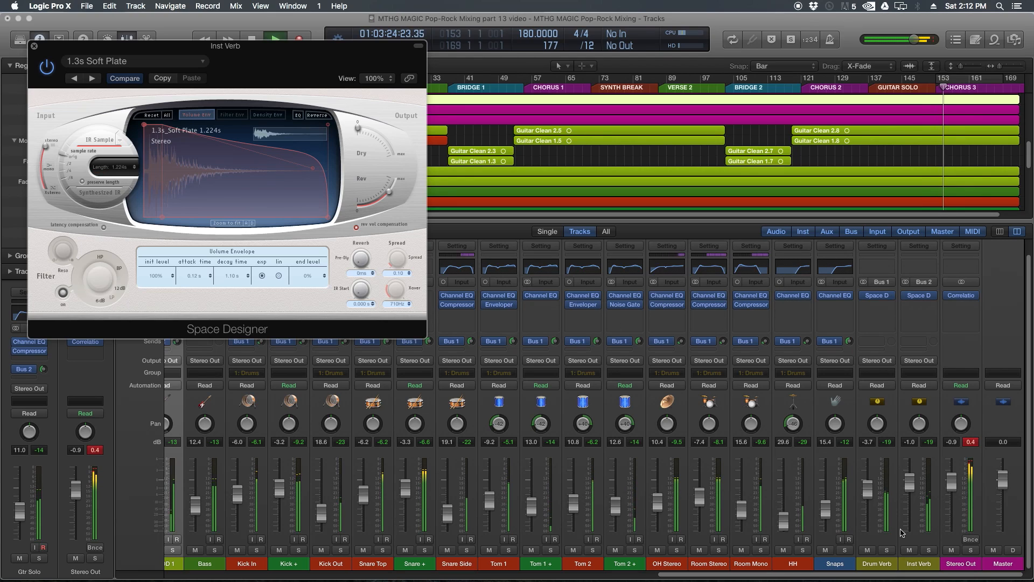
{"action": "left_click", "coordinate": [928, 550]}
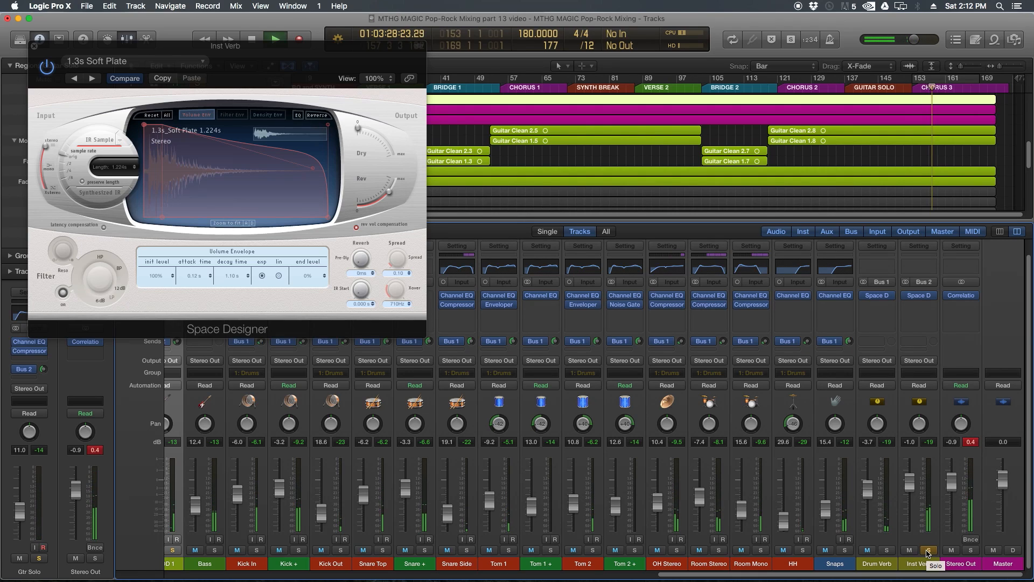
{"action": "key", "text": "space"}
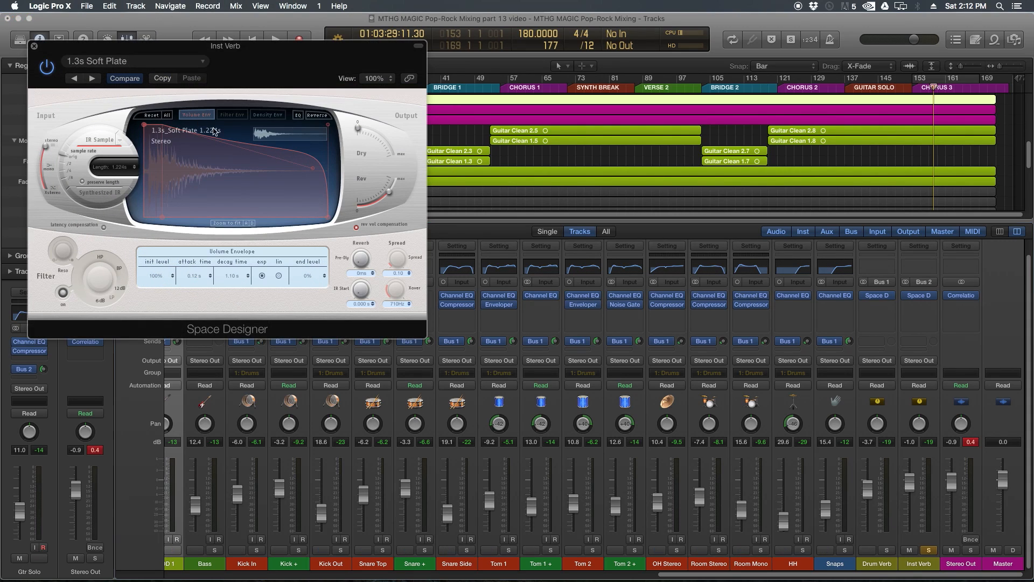
Raise the bend of Inst Verb's volume envelope decay curve slightly and clear the Inst Verb solo
{"action": "mouse_move", "coordinate": [312, 168]}
{"action": "left_mouse_down"}
{"action": "mouse_move", "coordinate": [315, 146]}
{"action": "mouse_move", "coordinate": [318, 155]}
{"action": "left_mouse_up"}
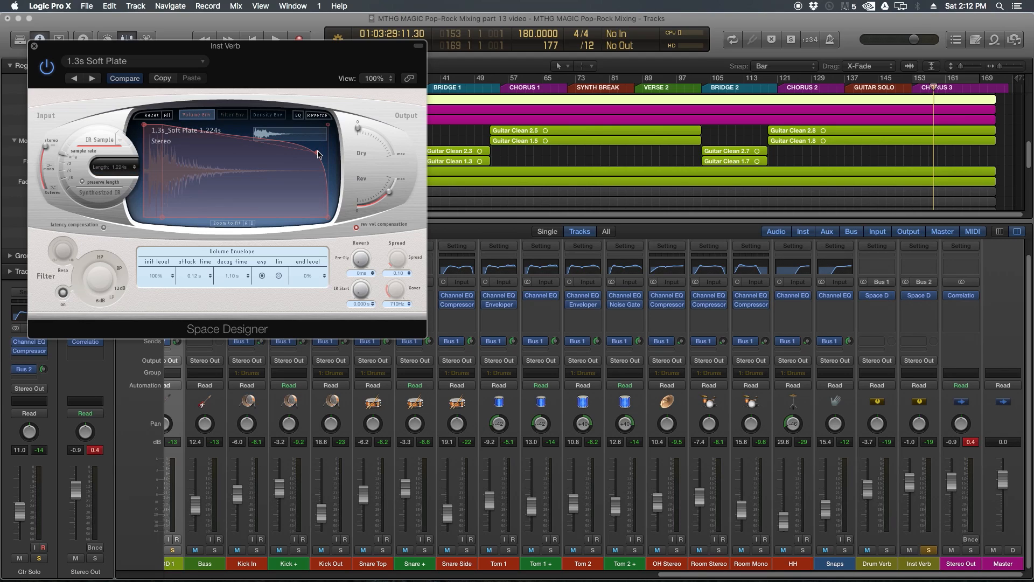
{"action": "left_click", "coordinate": [36, 49]}
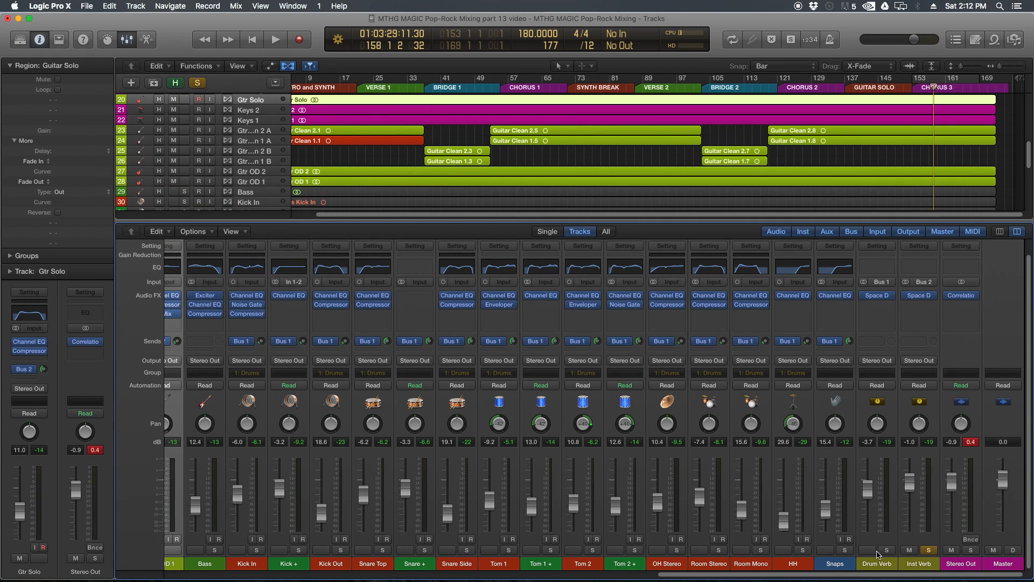
{"action": "left_click", "coordinate": [930, 551]}
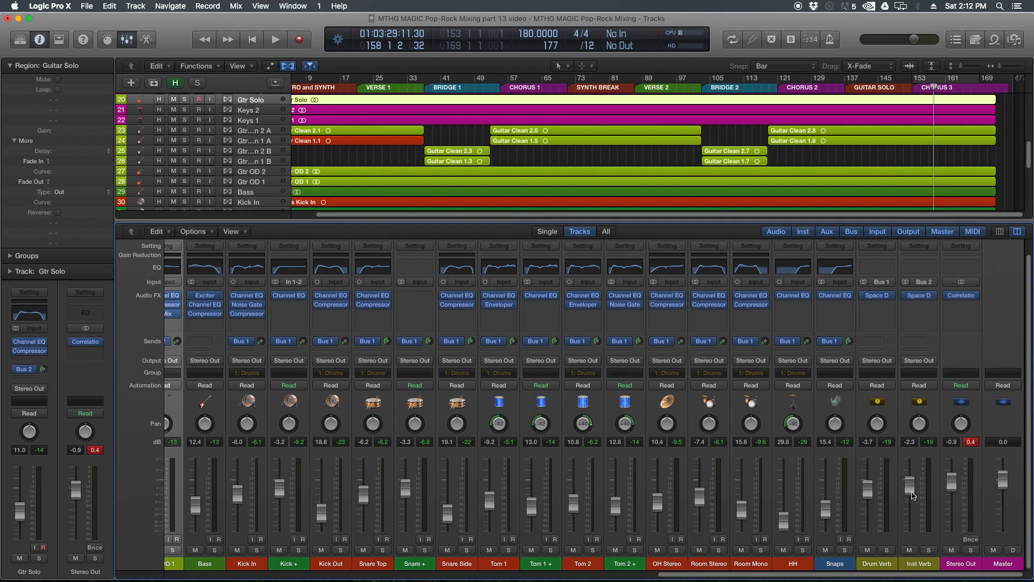
Send the vocal channels from Harm Verse through BV Low 1 to Bus 3 at -10.8 dB and rename the new aux Vox Verb
{"action": "left_click_drag", "start_coordinate": [791, 577], "coordinate": [249, 580]}
{"action": "left_click_drag", "start_coordinate": [188, 565], "coordinate": [854, 575]}
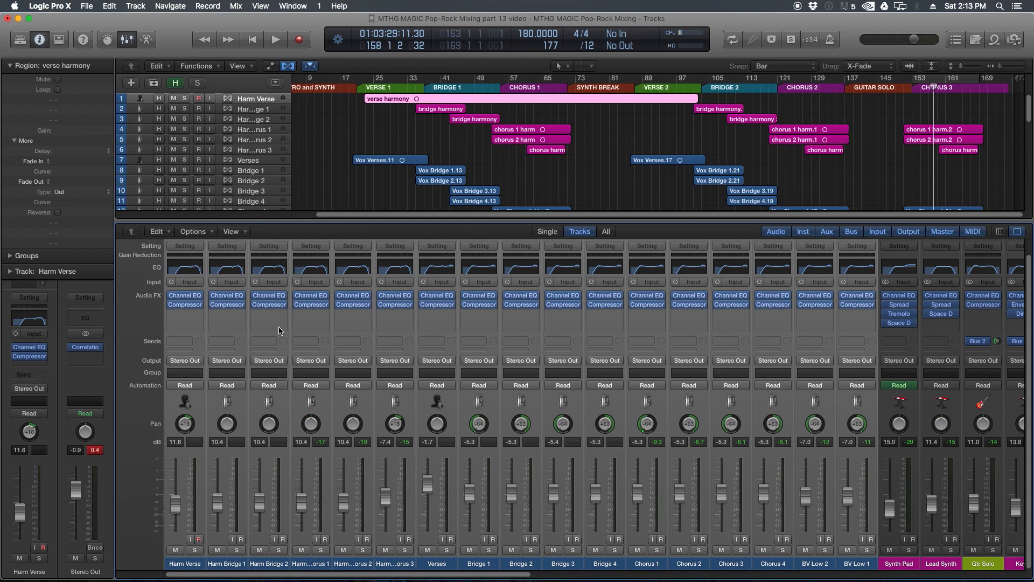
{"action": "left_click", "coordinate": [183, 341]}
{"action": "mouse_move", "coordinate": [202, 387]}
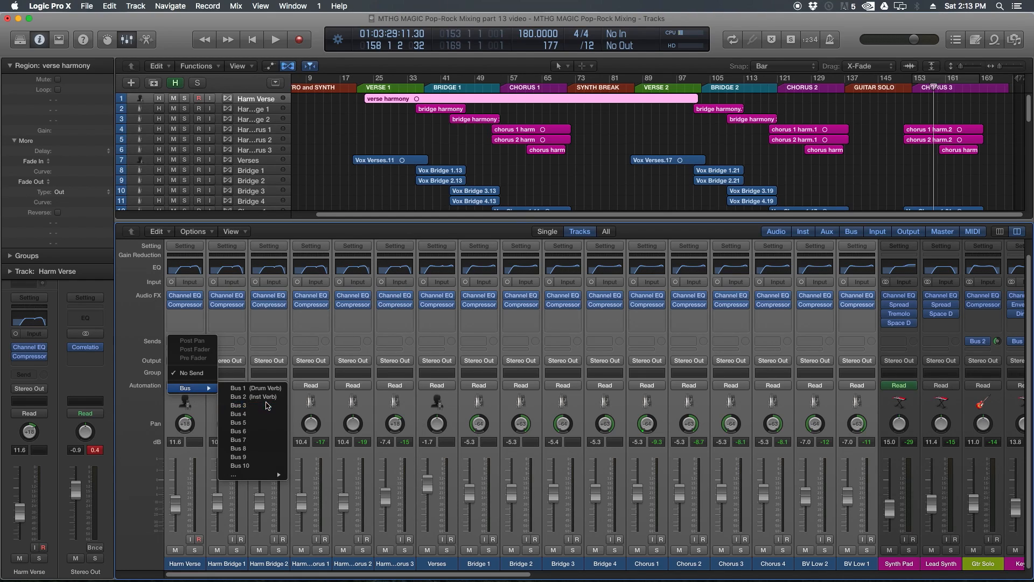
{"action": "left_click", "coordinate": [266, 405]}
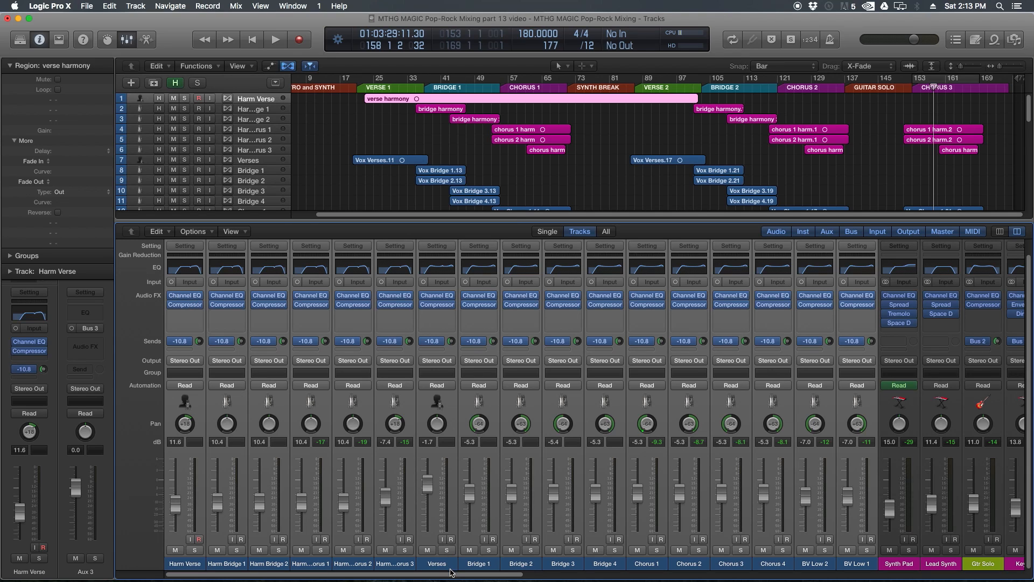
{"action": "left_click_drag", "start_coordinate": [452, 572], "coordinate": [961, 580]}
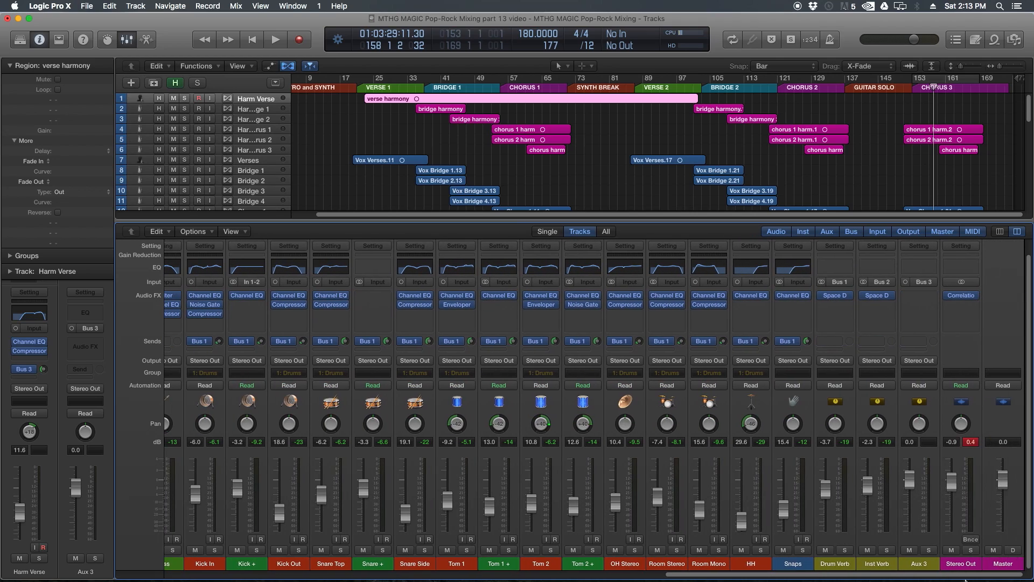
{"action": "left_click", "coordinate": [919, 564]}
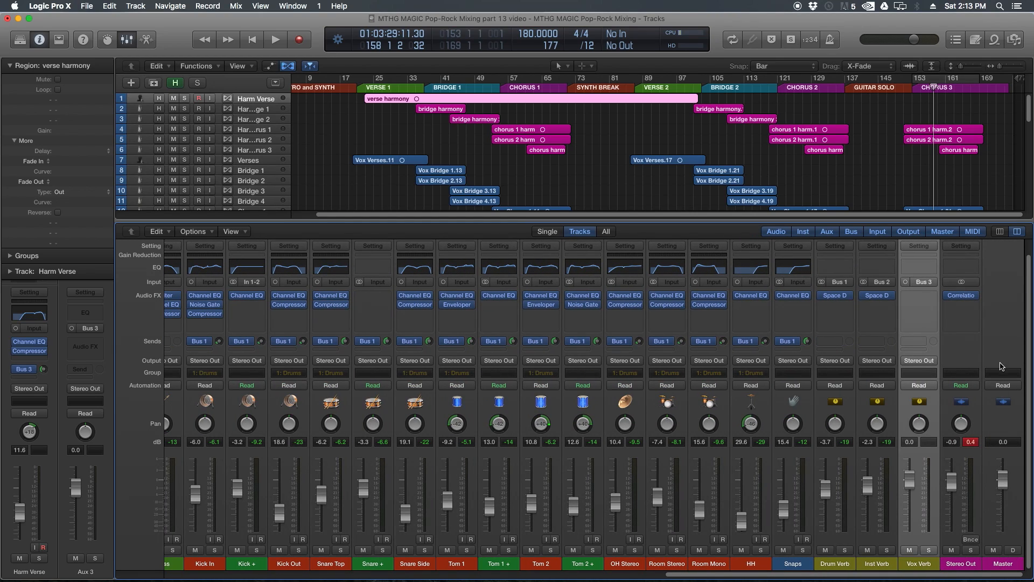
{"action": "left_click", "coordinate": [919, 298]}
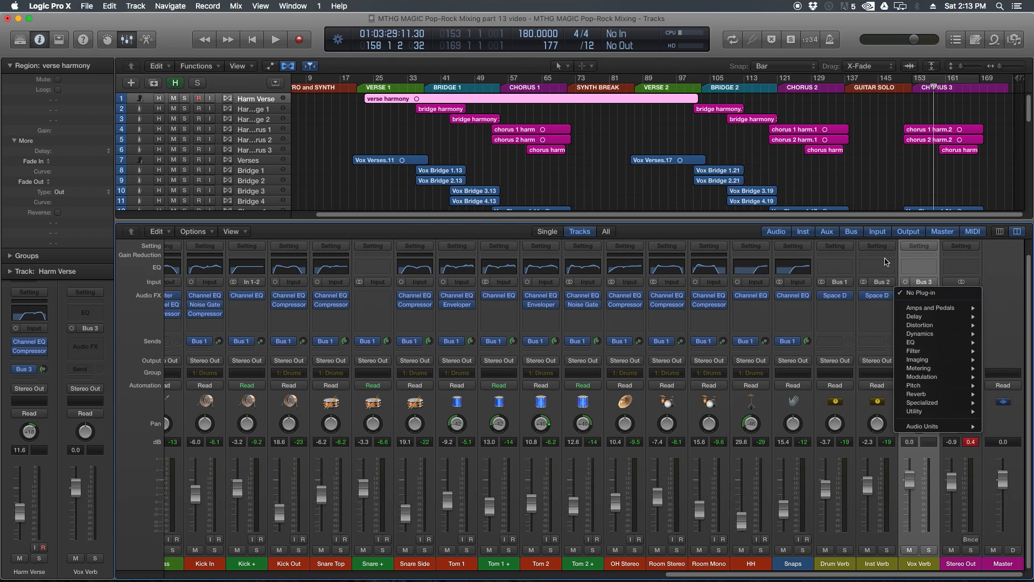
{"action": "left_click", "coordinate": [1018, 296]}
{"action": "left_click", "coordinate": [932, 296]}
{"action": "mouse_move", "coordinate": [924, 395]}
{"action": "mouse_move", "coordinate": [841, 420]}
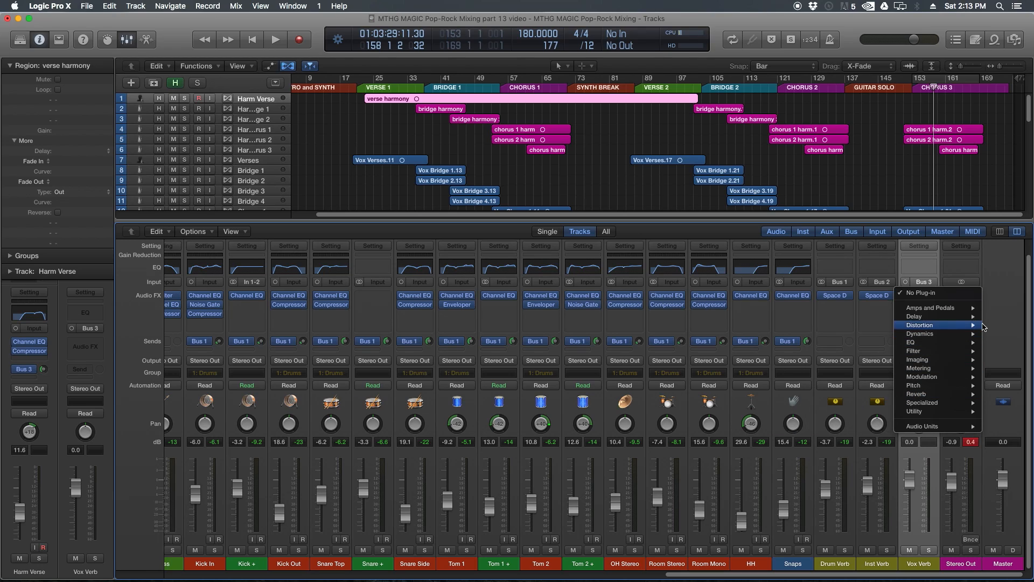
{"action": "left_click", "coordinate": [1005, 314]}
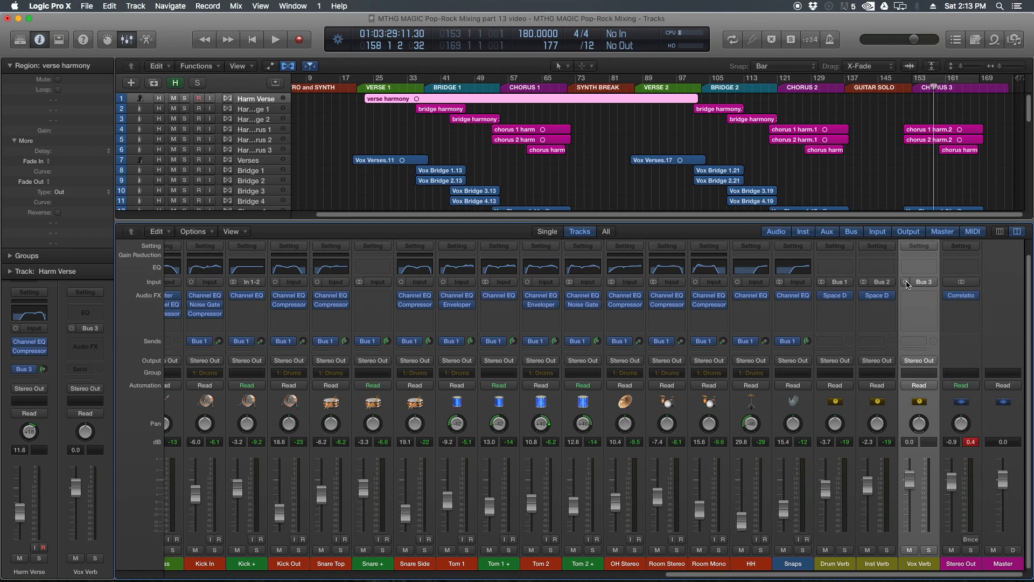
Insert a stereo Space Designer reverb on the Vox Verb aux with its channel format set to stereo
{"action": "left_click", "coordinate": [921, 300]}
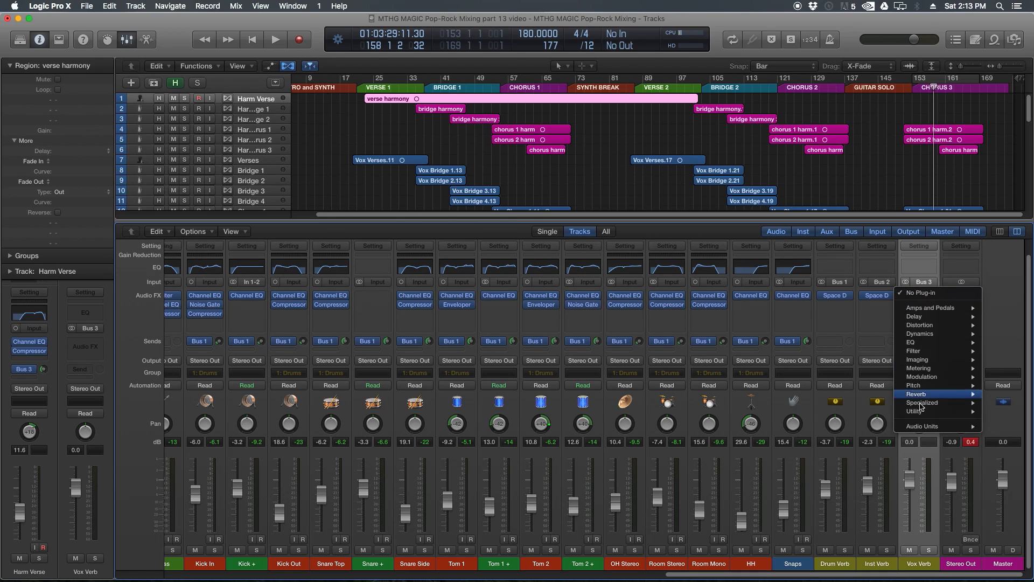
{"action": "mouse_move", "coordinate": [922, 428]}
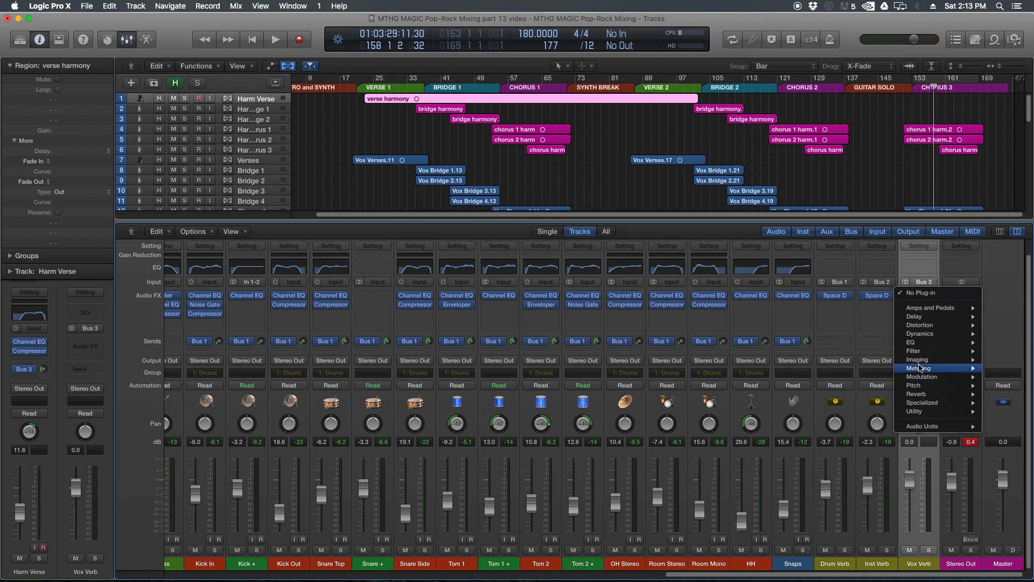
{"action": "mouse_move", "coordinate": [923, 395]}
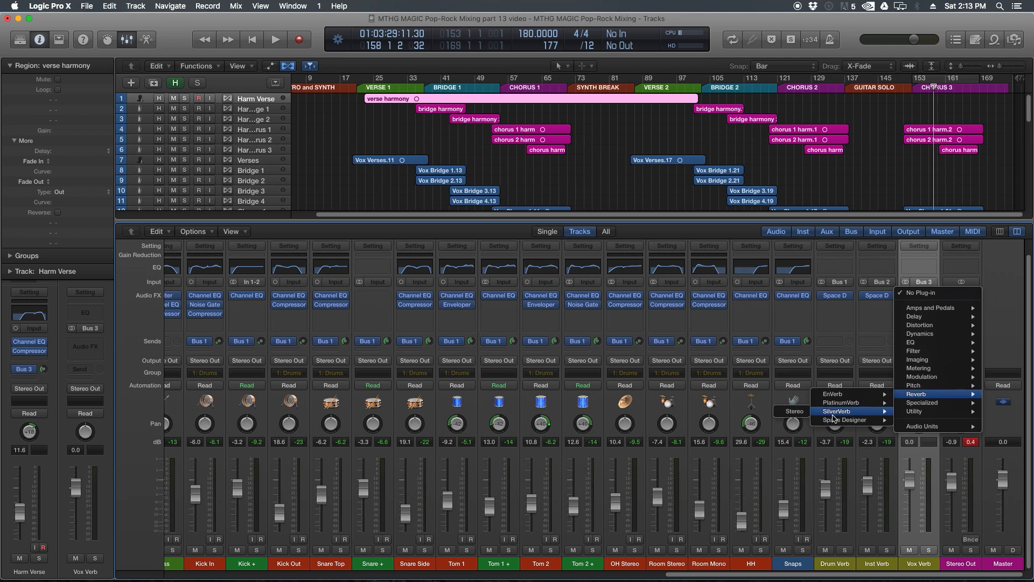
{"action": "left_click", "coordinate": [805, 424]}
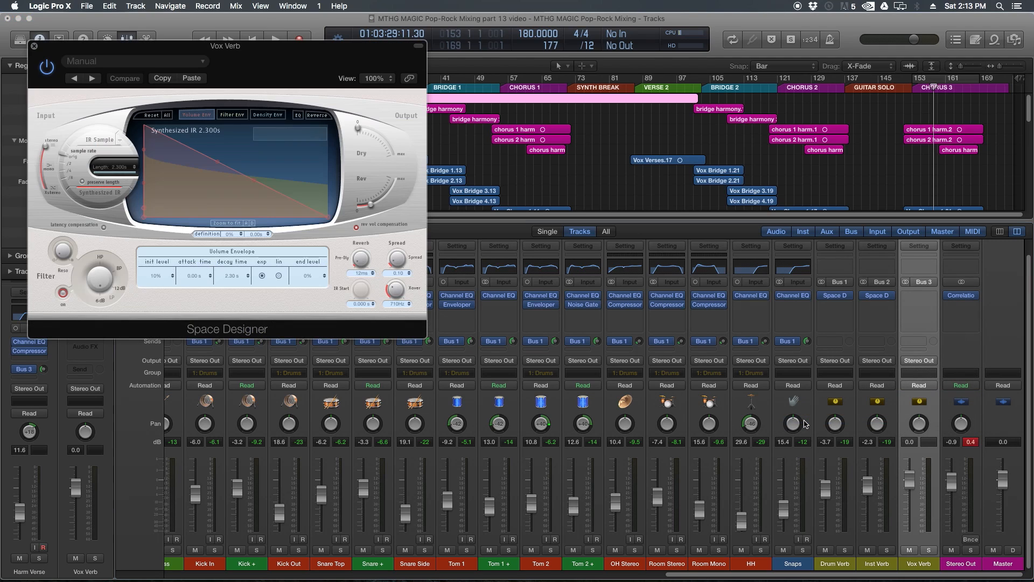
Load the 05.1s Shimmering Plate preset from the large plate reverbs into Vox Verb's Space Designer
{"action": "left_click_drag", "start_coordinate": [177, 48], "coordinate": [381, 146]}
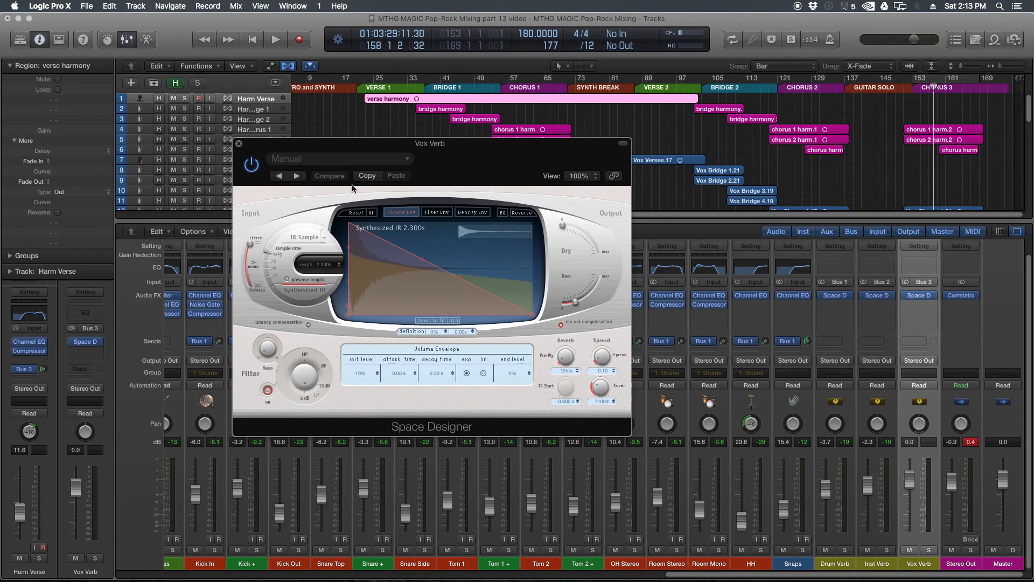
{"action": "left_click", "coordinate": [349, 161]}
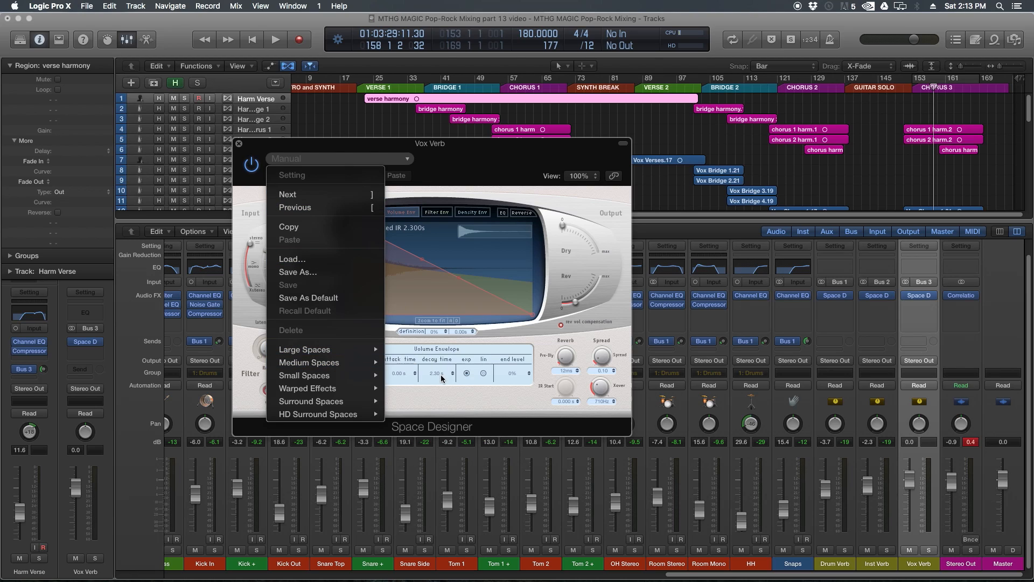
{"action": "mouse_move", "coordinate": [341, 354]}
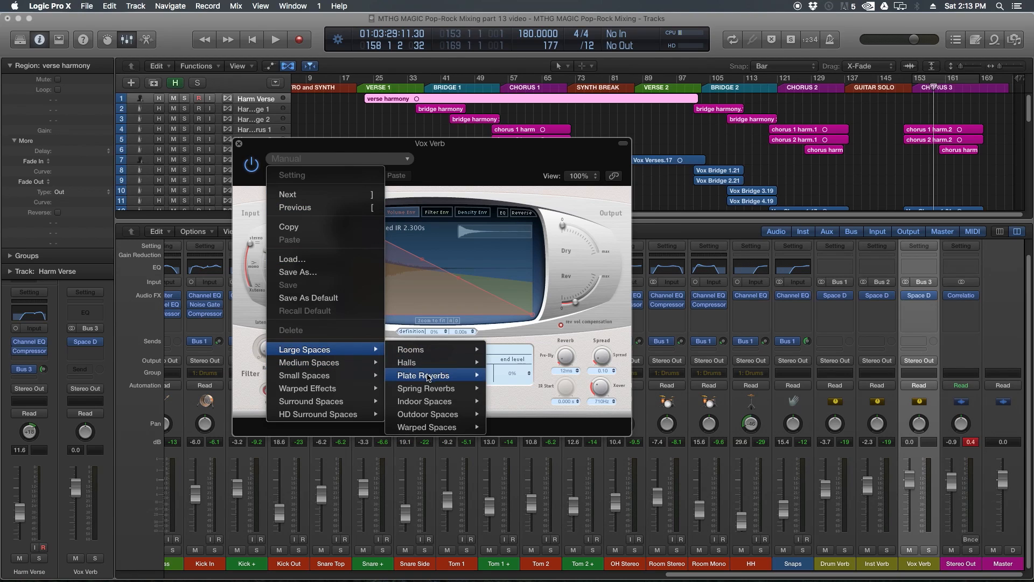
{"action": "mouse_move", "coordinate": [427, 378]}
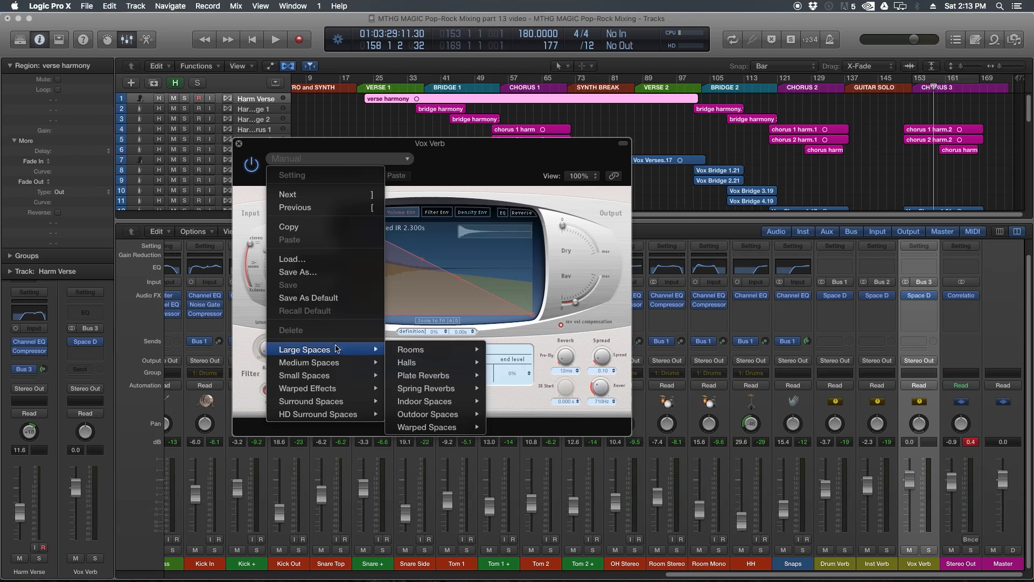
{"action": "left_click", "coordinate": [546, 519]}
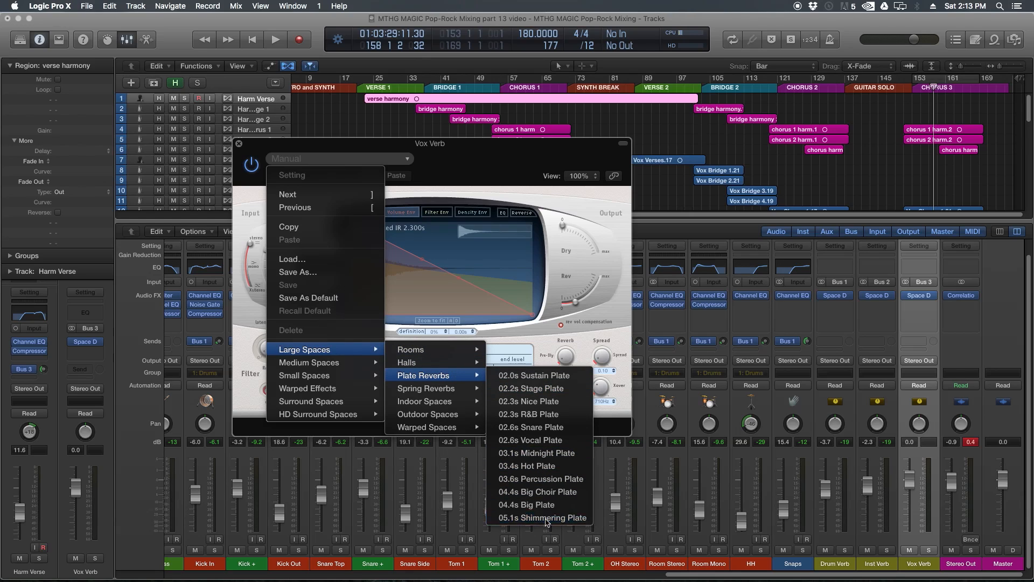
Solo Vox Verb, play from the start of Verse 1 and raise the reverb's output level slightly
{"action": "left_click", "coordinate": [970, 443]}
{"action": "left_click", "coordinate": [928, 550]}
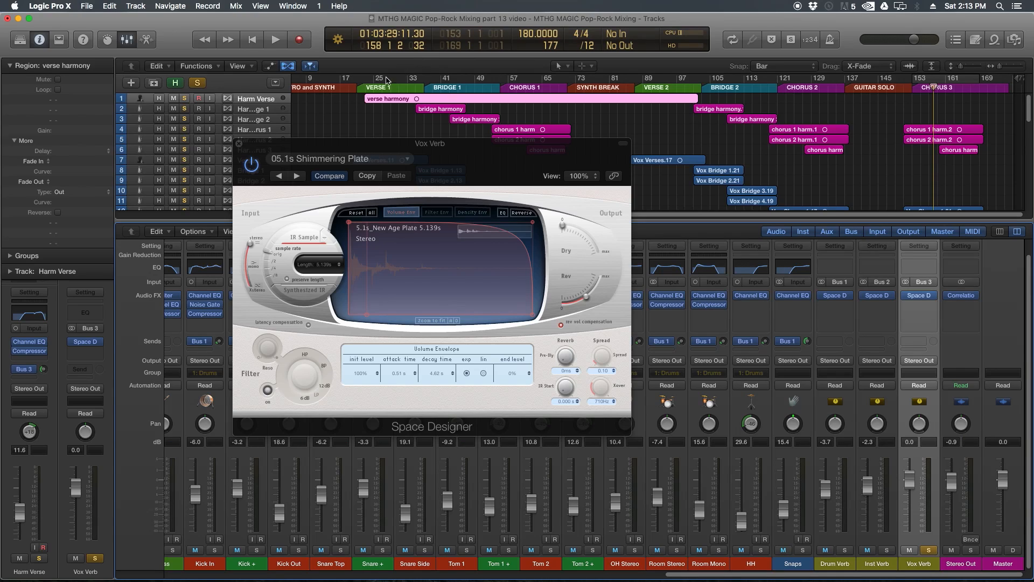
{"action": "left_click", "coordinate": [366, 81]}
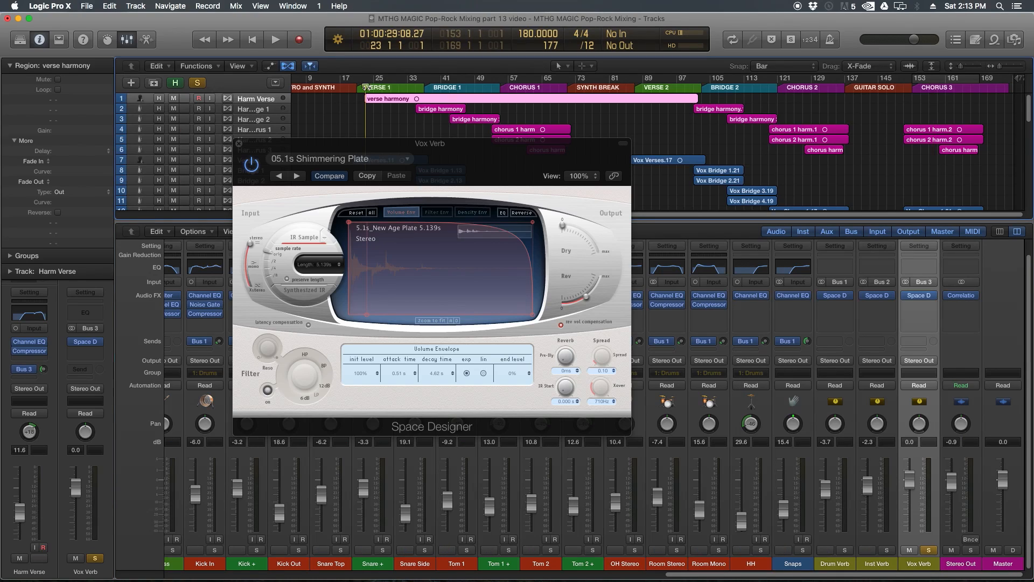
{"action": "key", "text": "space"}
{"action": "left_click_drag", "start_coordinate": [587, 297], "coordinate": [591, 293]}
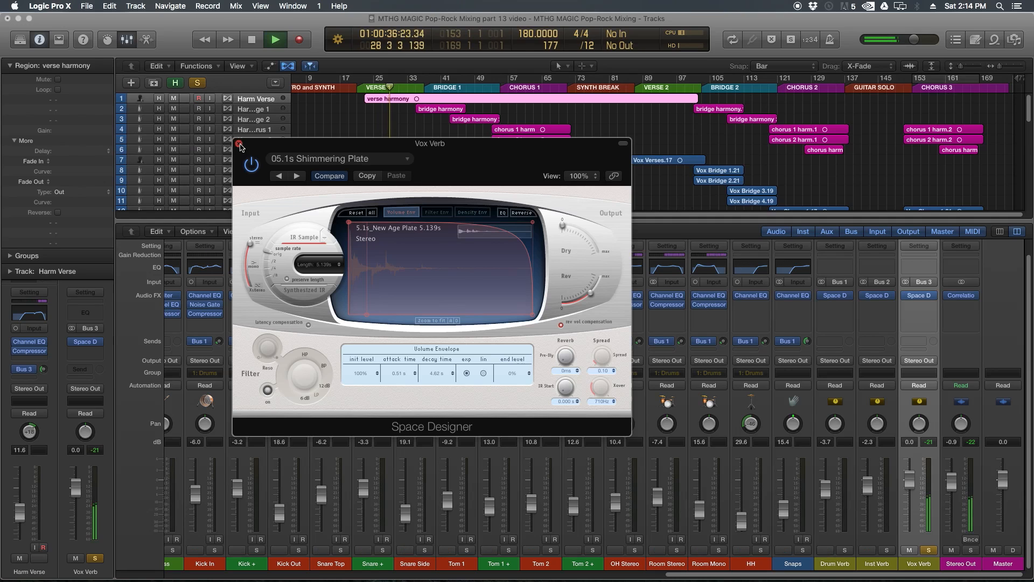
Solo the vocal channels from Harm Verse through BV Low 1 and play them together with Vox Verb
{"action": "left_click", "coordinate": [239, 144]}
{"action": "left_click_drag", "start_coordinate": [858, 577], "coordinate": [272, 579]}
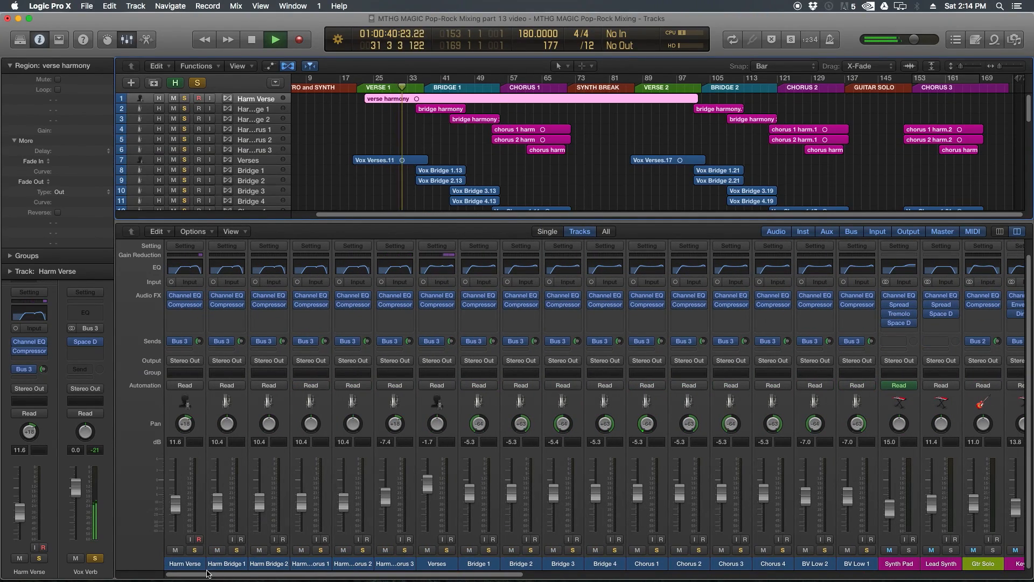
{"action": "key", "text": "space"}
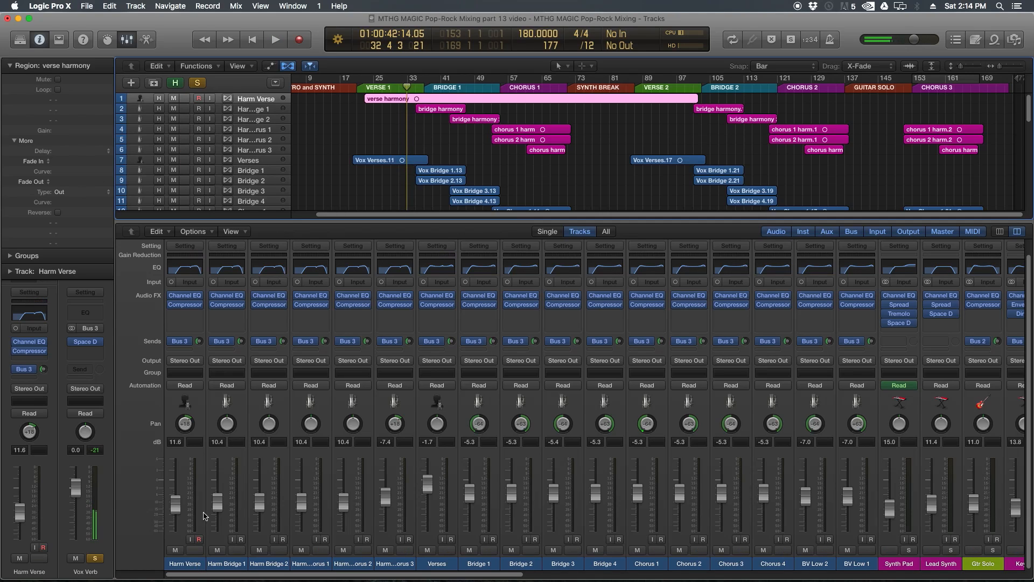
{"action": "left_click_drag", "start_coordinate": [297, 564], "coordinate": [844, 540]}
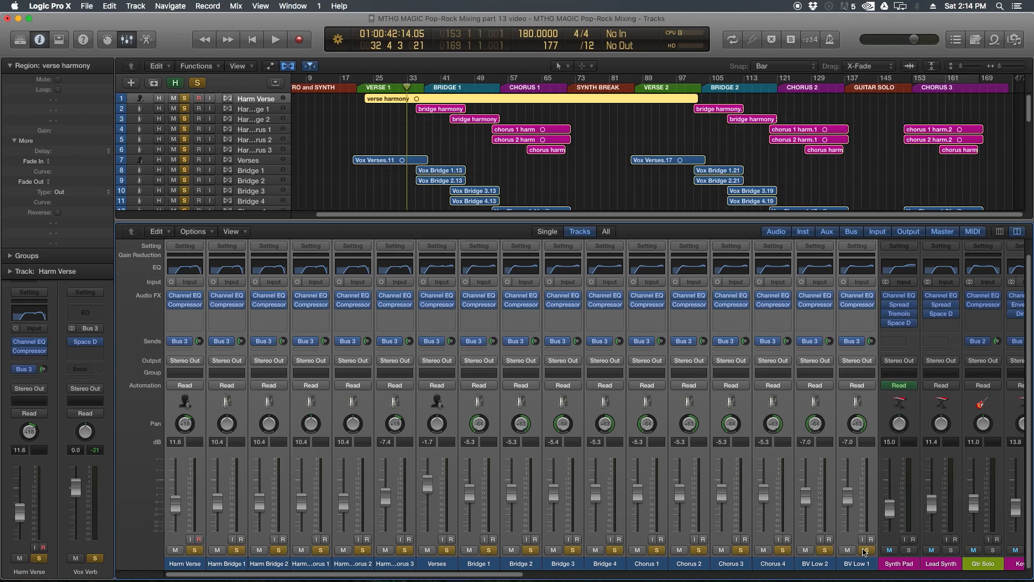
{"action": "key", "text": "space"}
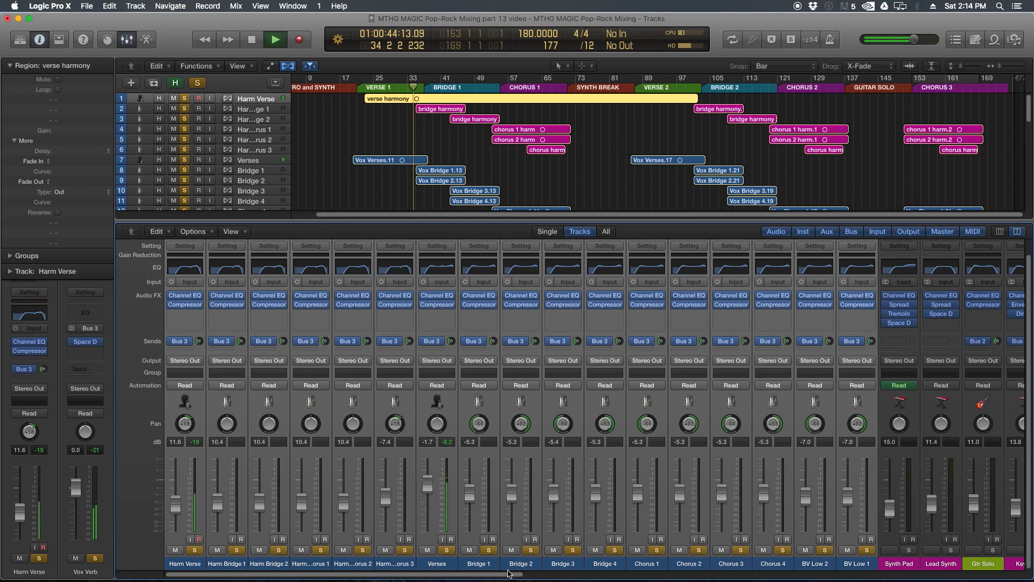
{"action": "left_click", "coordinate": [848, 574]}
{"action": "left_click", "coordinate": [848, 575]}
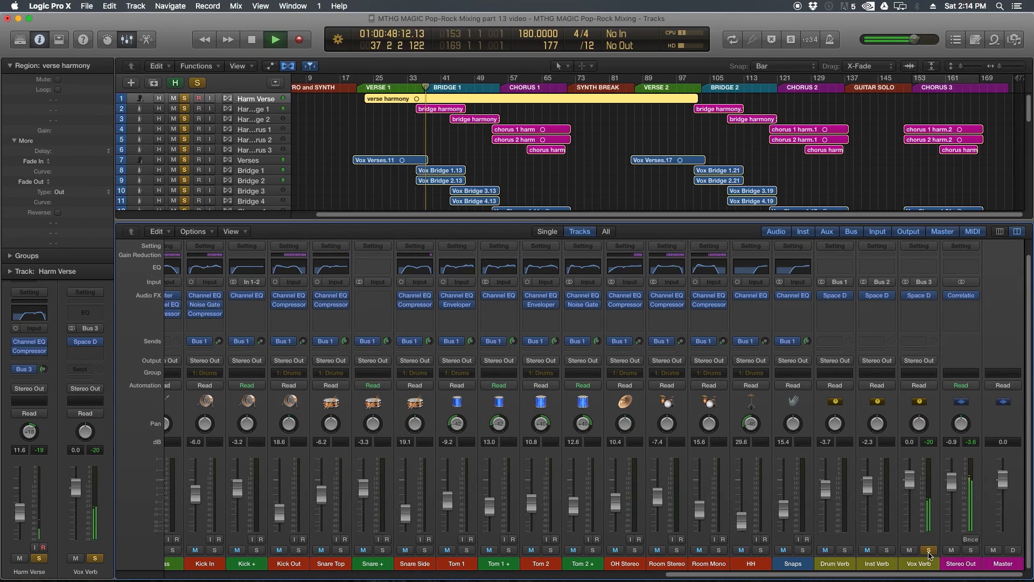
Shorten the impulse response length of Vox Verb's Space Designer to about 3.8 s and listen to the shorter reverb
{"action": "left_click", "coordinate": [920, 297]}
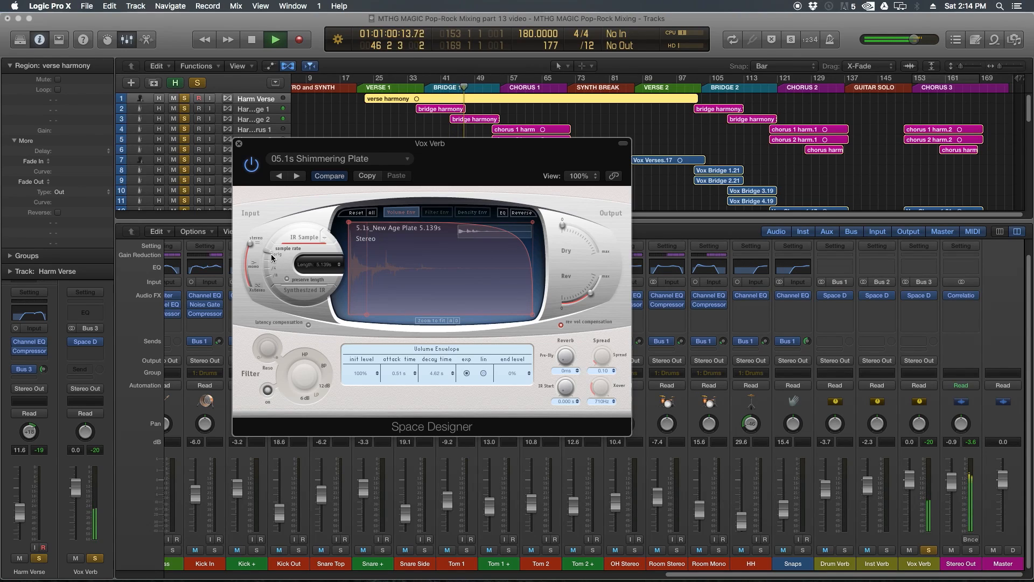
{"action": "key", "text": "space"}
{"action": "mouse_move", "coordinate": [327, 272]}
{"action": "left_mouse_down"}
{"action": "mouse_move", "coordinate": [329, 285]}
{"action": "mouse_move", "coordinate": [324, 273]}
{"action": "left_mouse_up"}
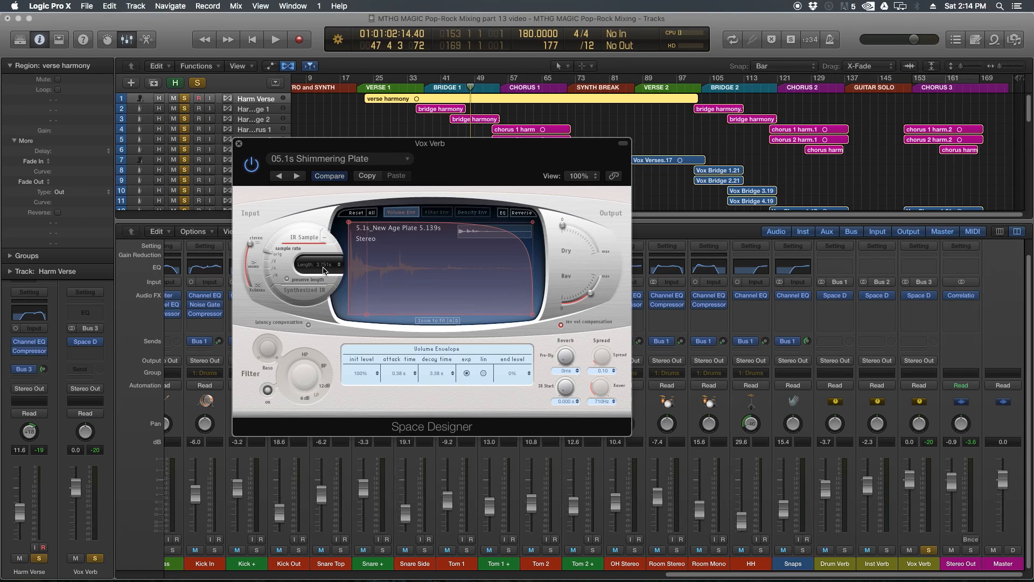
{"action": "key", "text": "space"}
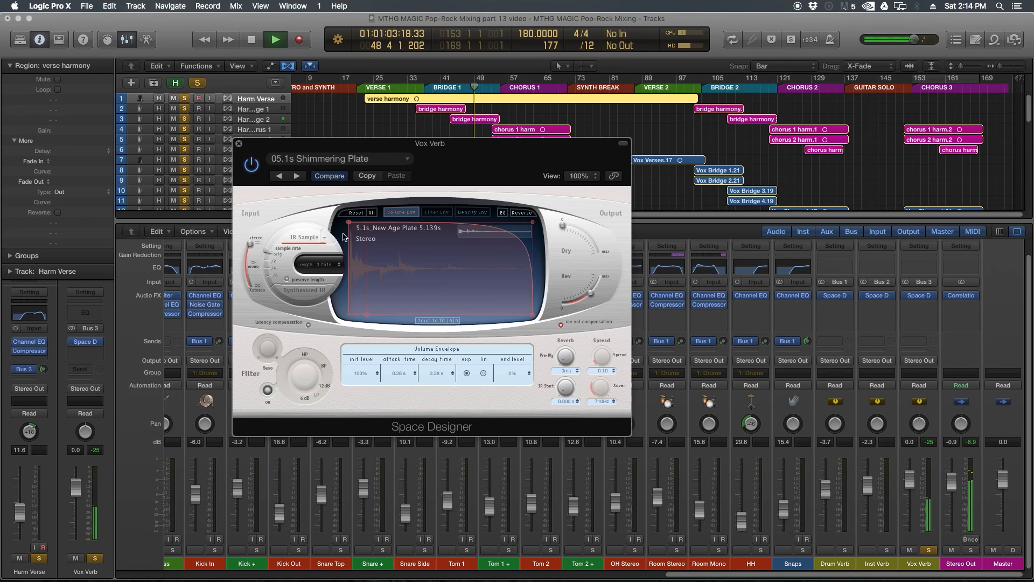
{"action": "key", "text": "space"}
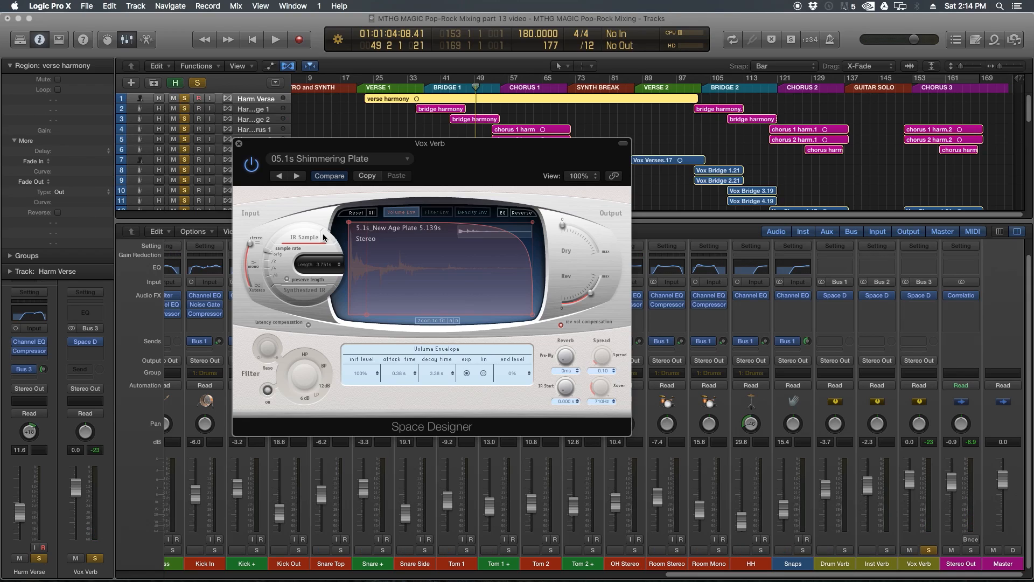
{"action": "left_click", "coordinate": [238, 145]}
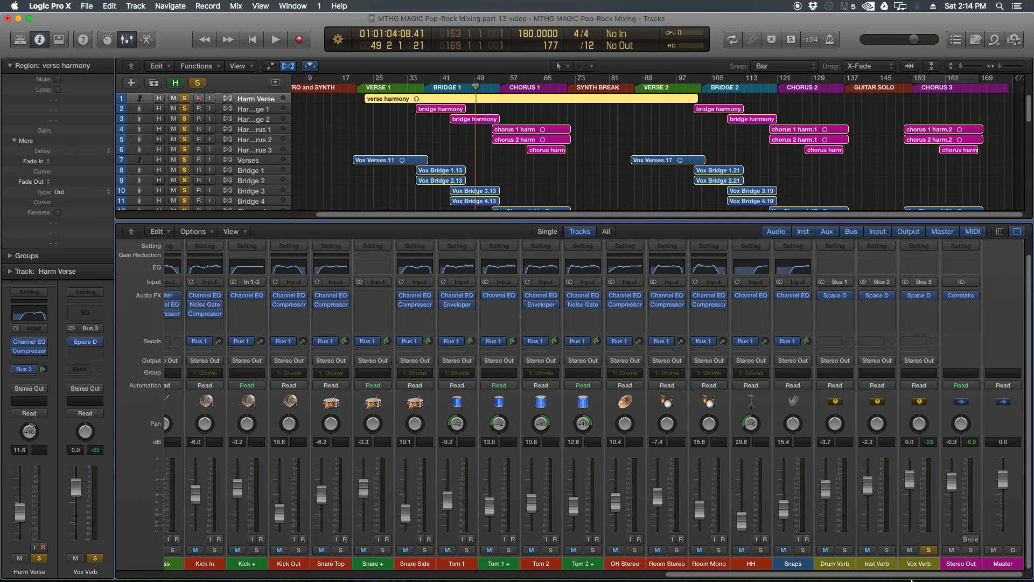
Clear all solos, then lower the Vox Verb fader to -0.7 dB while playing the full mix from Bridge 1
{"action": "key", "text": "ctrl+s"}
{"action": "left_click", "coordinate": [450, 88]}
{"action": "key", "text": "space"}
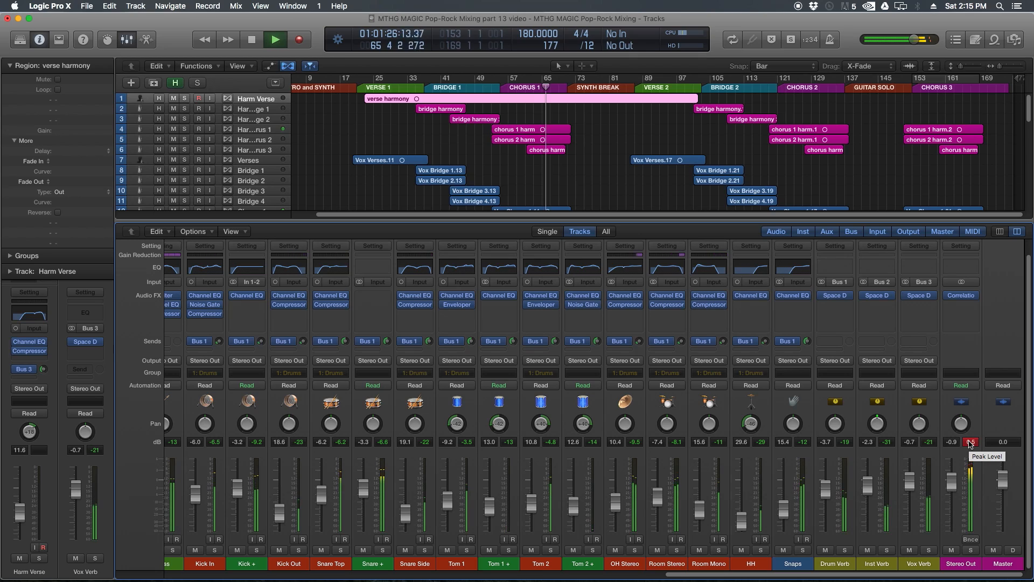
{"action": "key", "text": "space"}
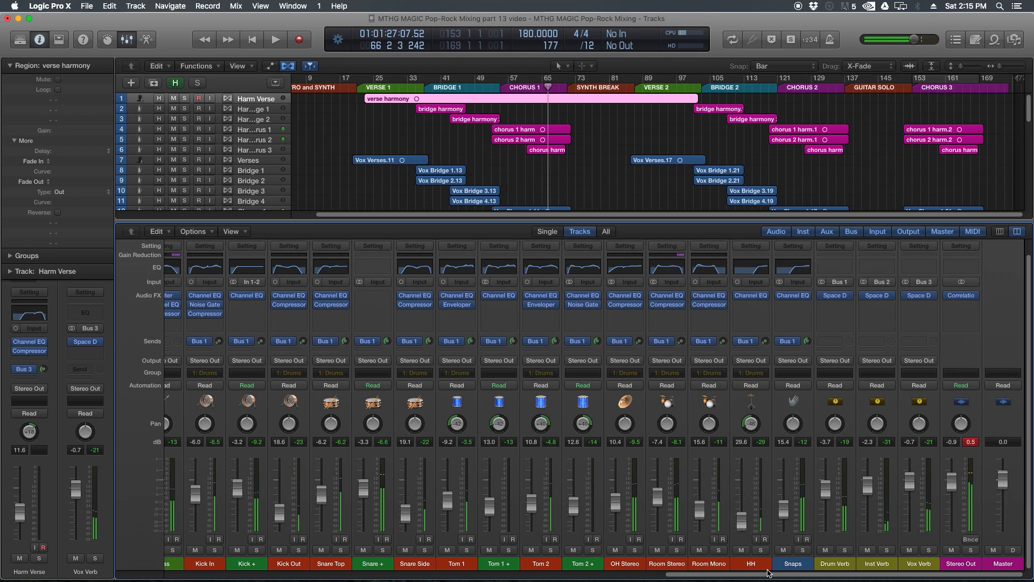
Mute the Drum Verb, Inst Verb and Vox Verb auxes together and play the dry mix from bar 61 in Chorus 1
{"action": "left_click_drag", "start_coordinate": [769, 575], "coordinate": [909, 550]}
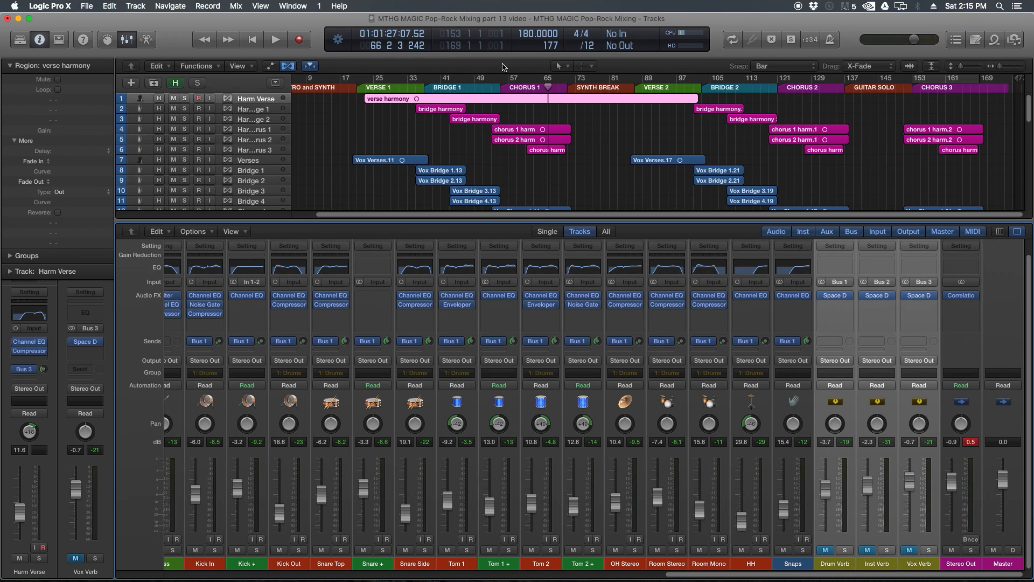
{"action": "left_click", "coordinate": [526, 86]}
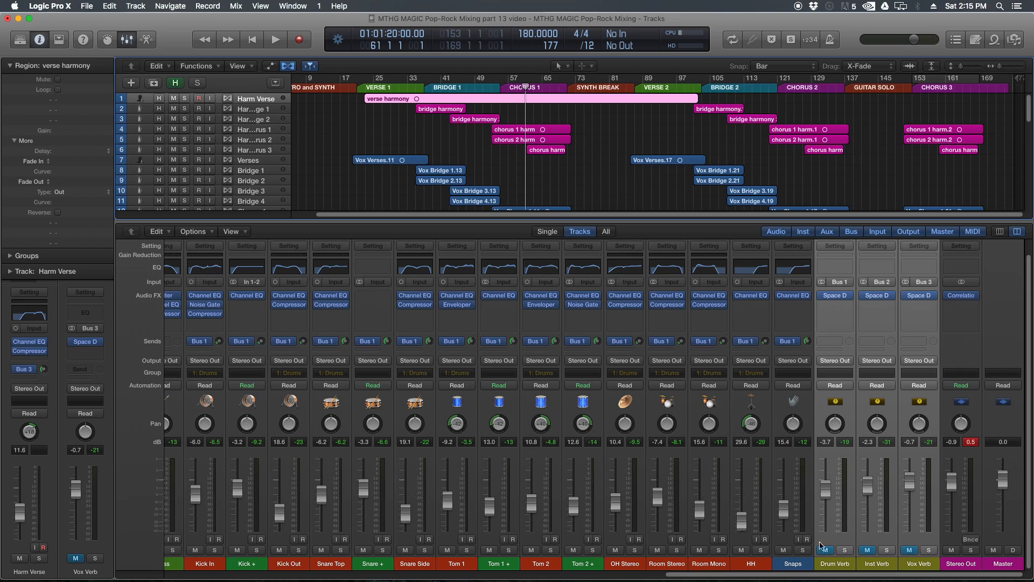
{"action": "key", "text": "space"}
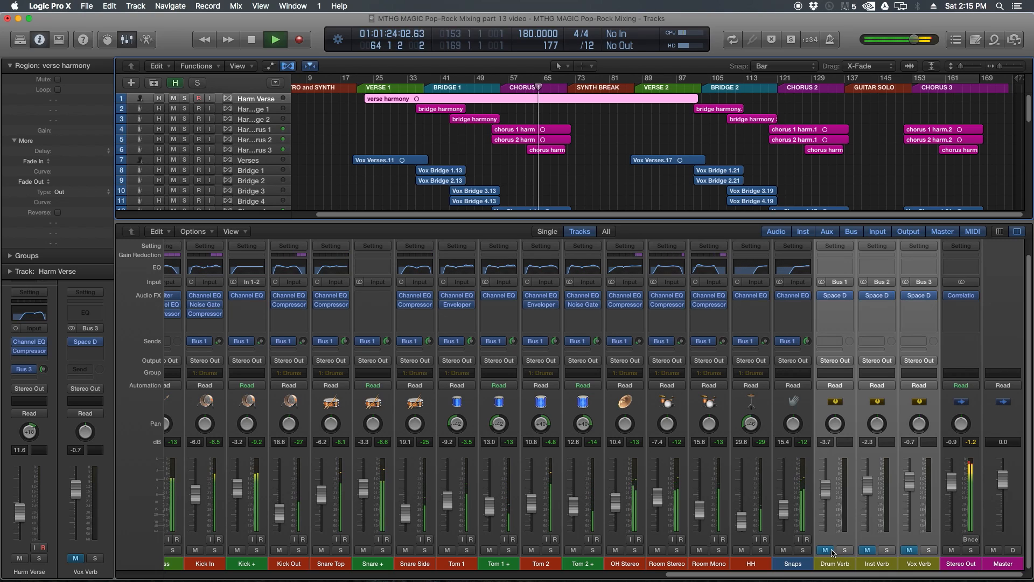
Unmute the Drum Verb, Inst Verb and Vox Verb auxes together and play the mix with reverb from bar 62 in Chorus 1
{"action": "key", "text": "space"}
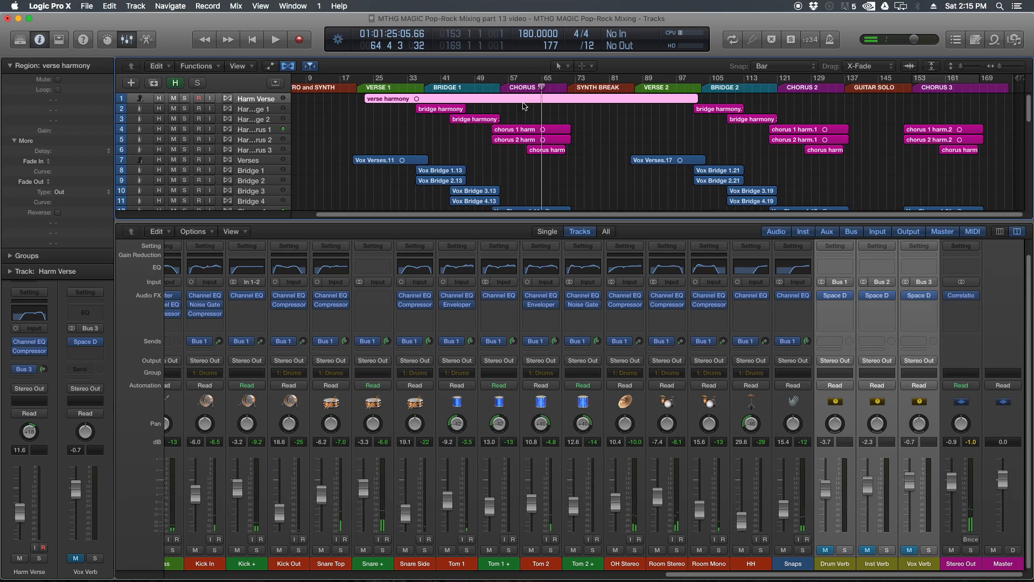
{"action": "left_click", "coordinate": [528, 88]}
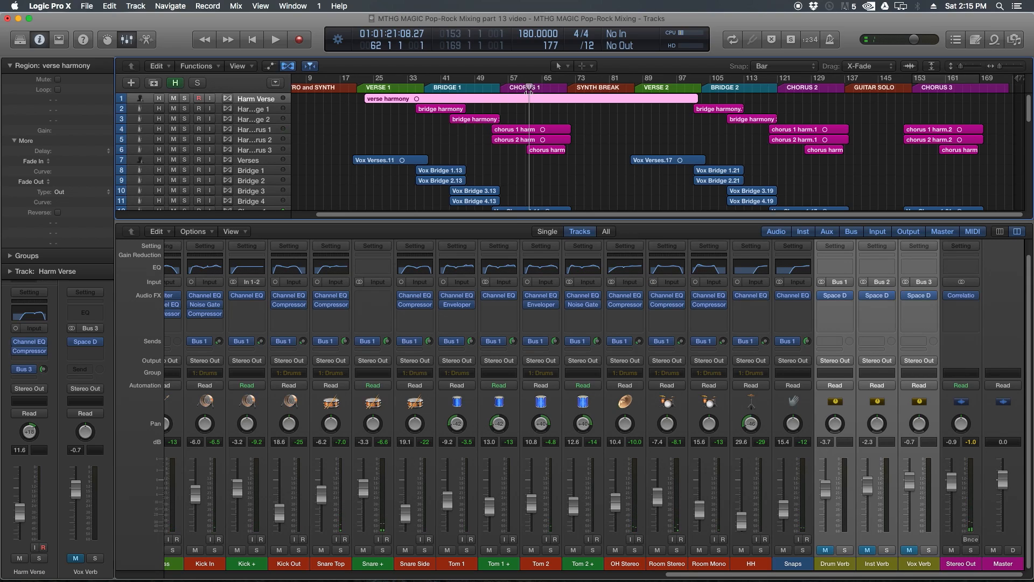
{"action": "left_click", "coordinate": [824, 550]}
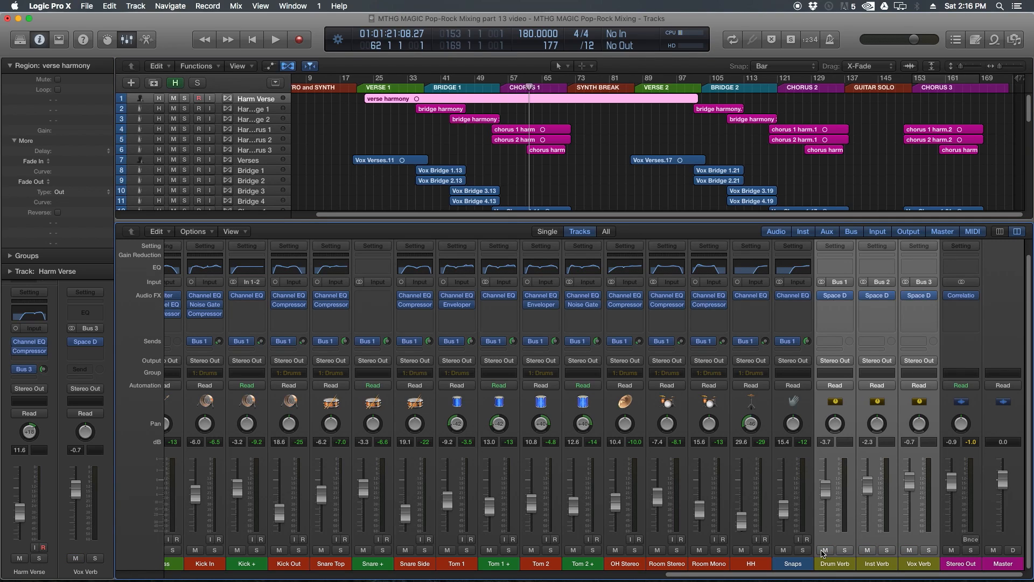
{"action": "key", "text": "space"}
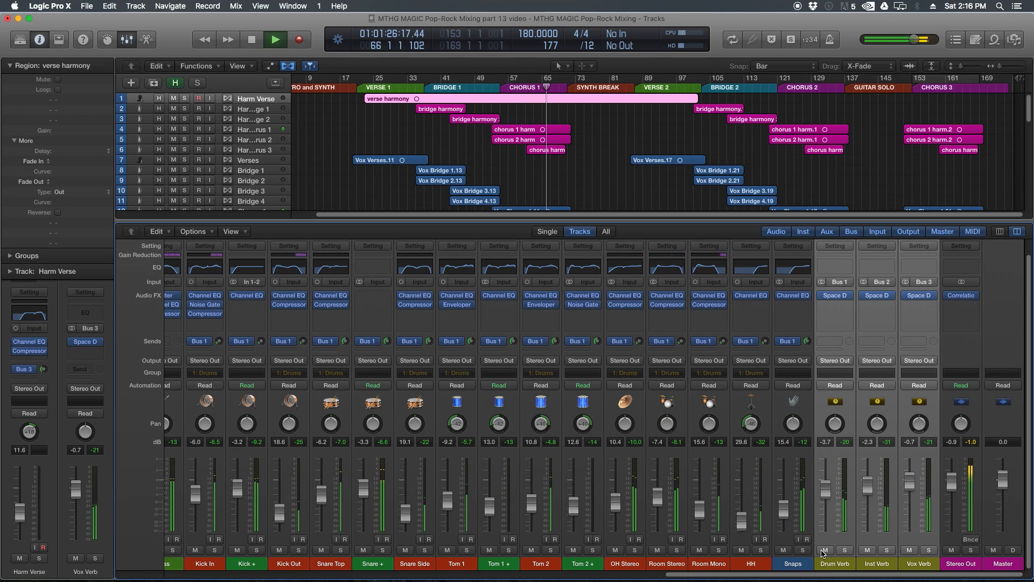
{"action": "key", "text": "space"}
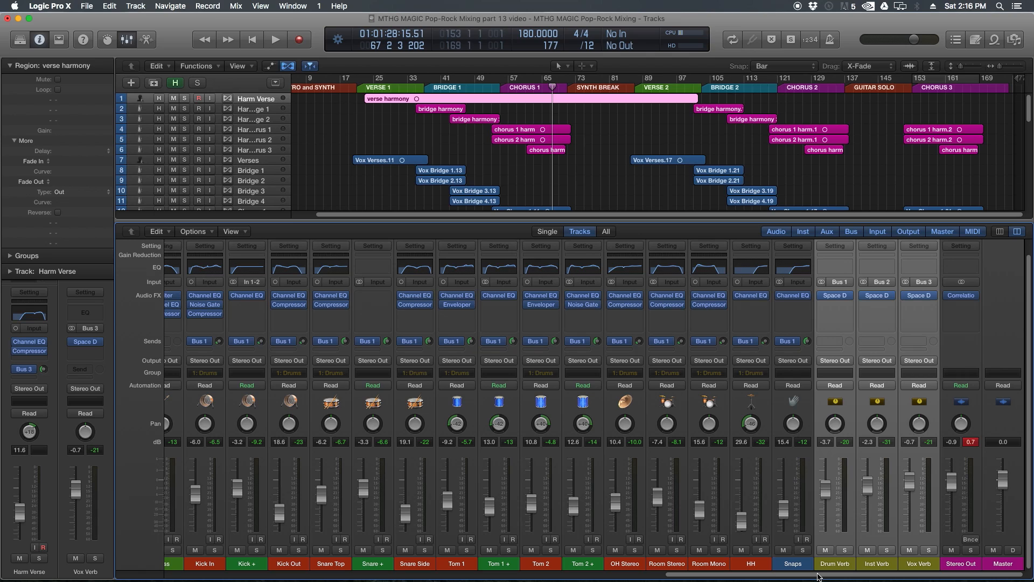
Select all channels from Harm Verse through Vox Verb and lower their faders together by about 2.4 dB, bringing Vox Verb to -3.1 dB
{"action": "left_click", "coordinate": [933, 566]}
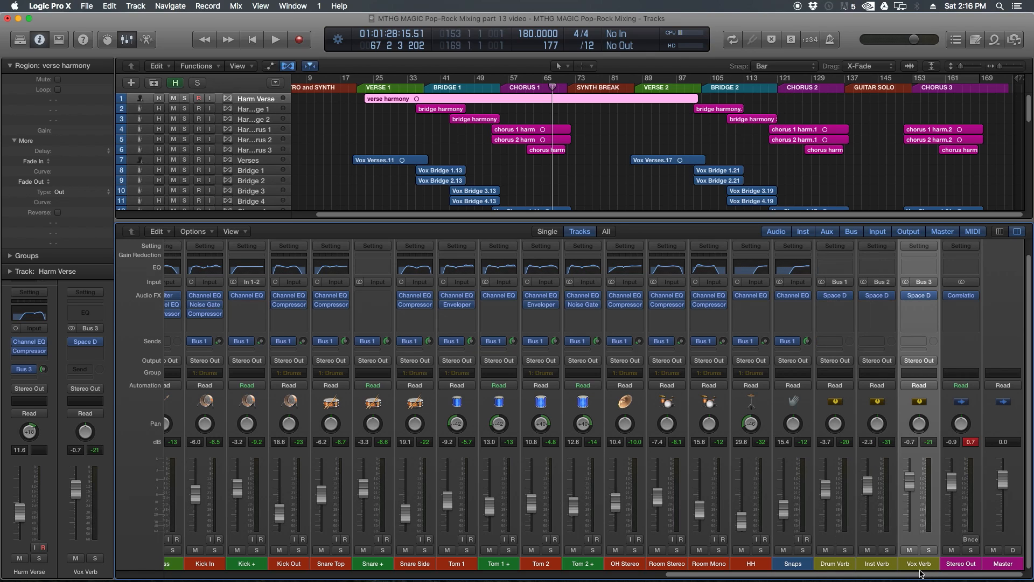
{"action": "left_click_drag", "start_coordinate": [878, 576], "coordinate": [447, 565]}
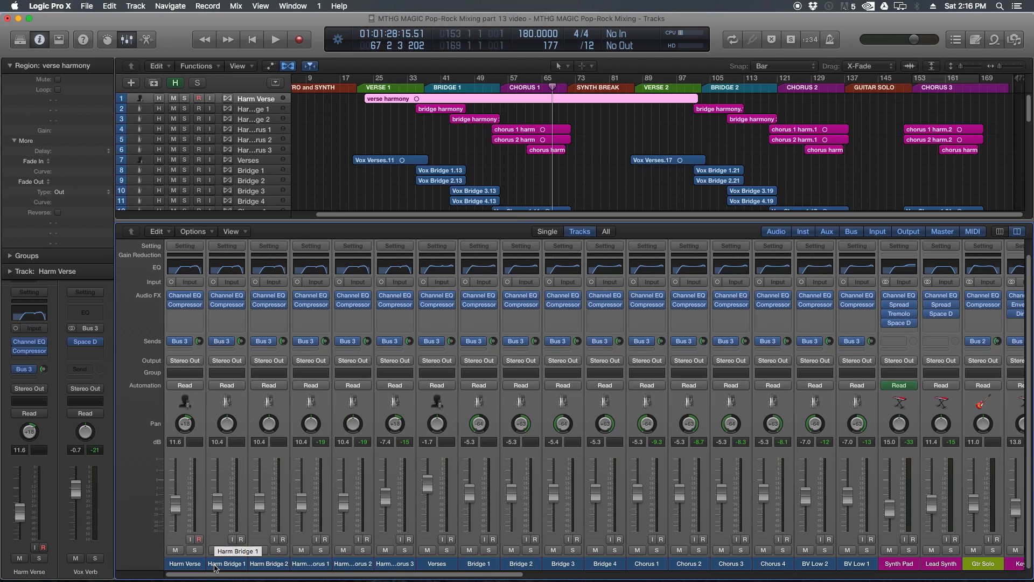
{"action": "left_click_drag", "start_coordinate": [427, 484], "coordinate": [428, 494]}
{"action": "left_click_drag", "start_coordinate": [472, 576], "coordinate": [998, 580]}
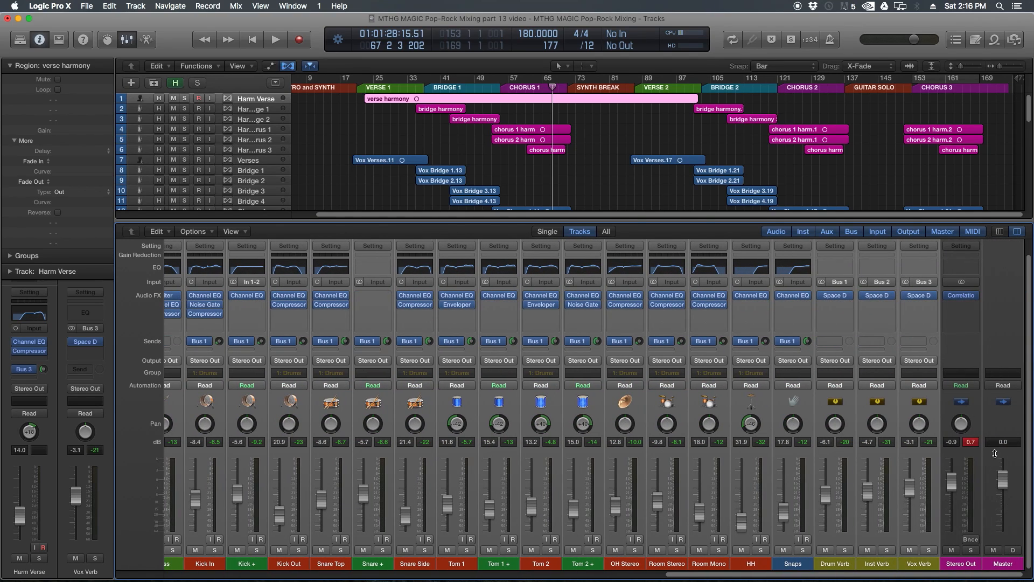
Clear the peak level readings and reset the Stereo Out fader to 0.0 dB
{"action": "left_click", "coordinate": [971, 441]}
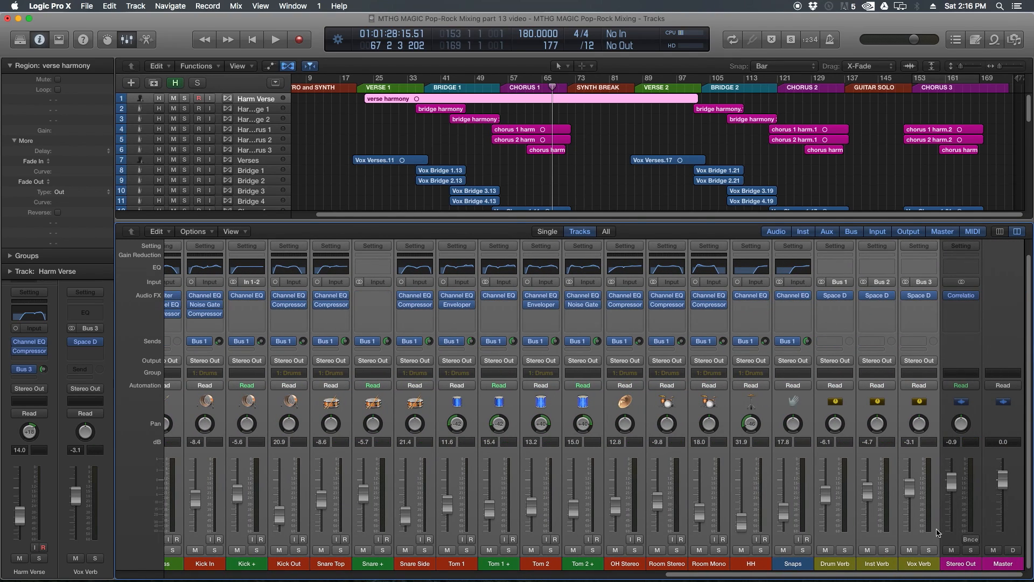
{"action": "left_click", "coordinate": [953, 489]}
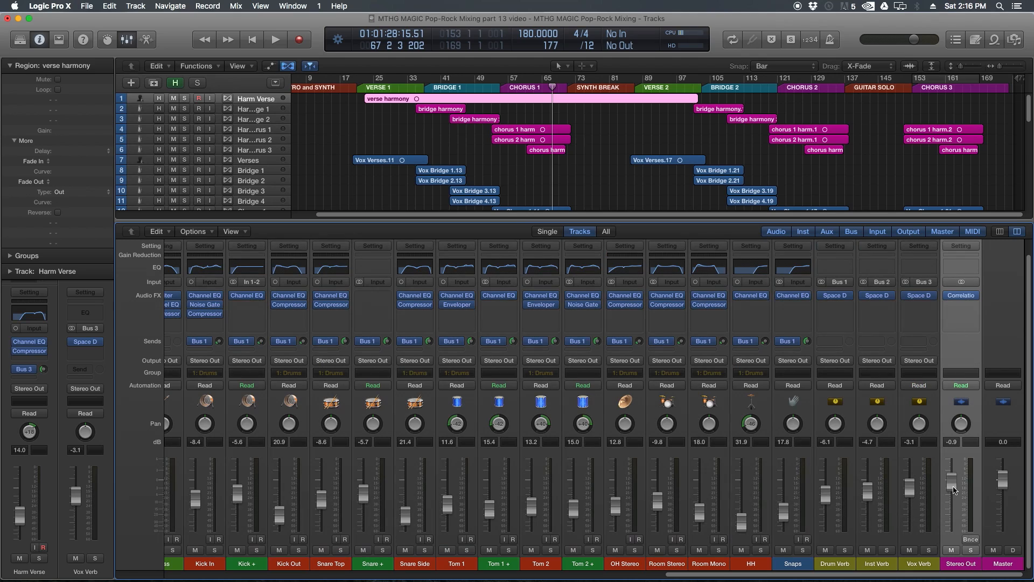
{"action": "left_click", "coordinate": [954, 489], "text": "alt"}
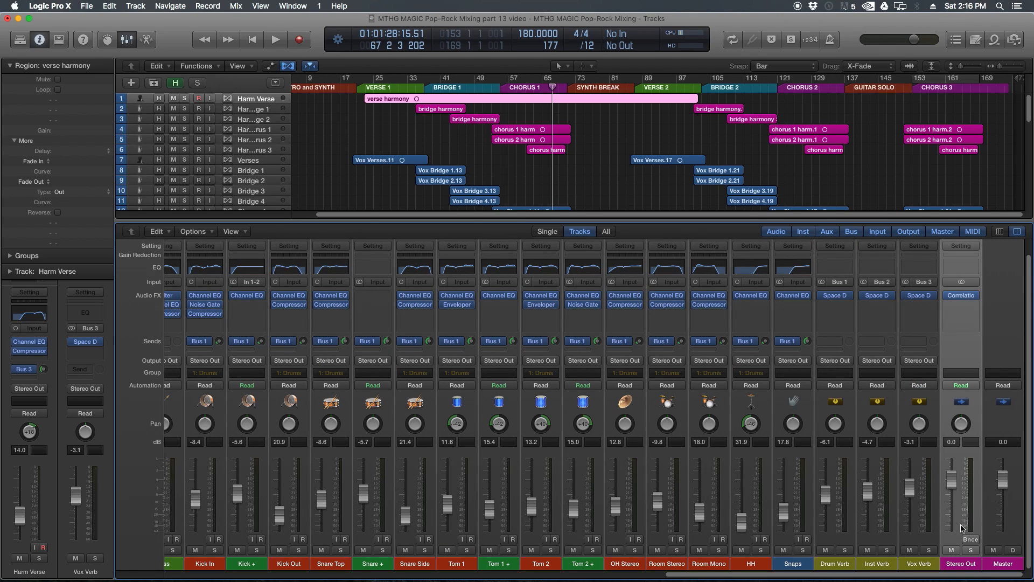